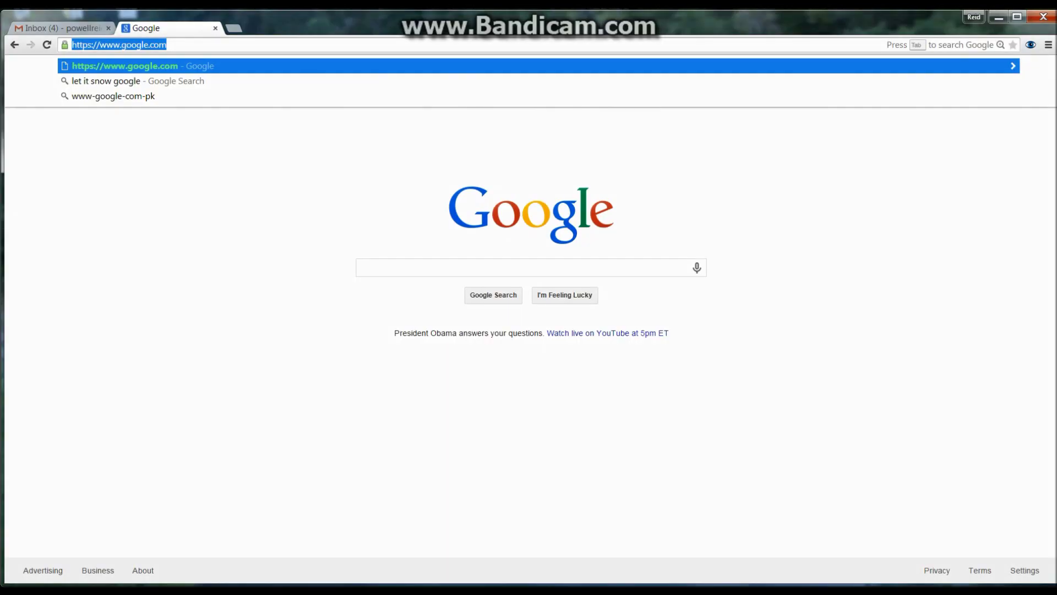
text(youthdownloads)
key(Return)
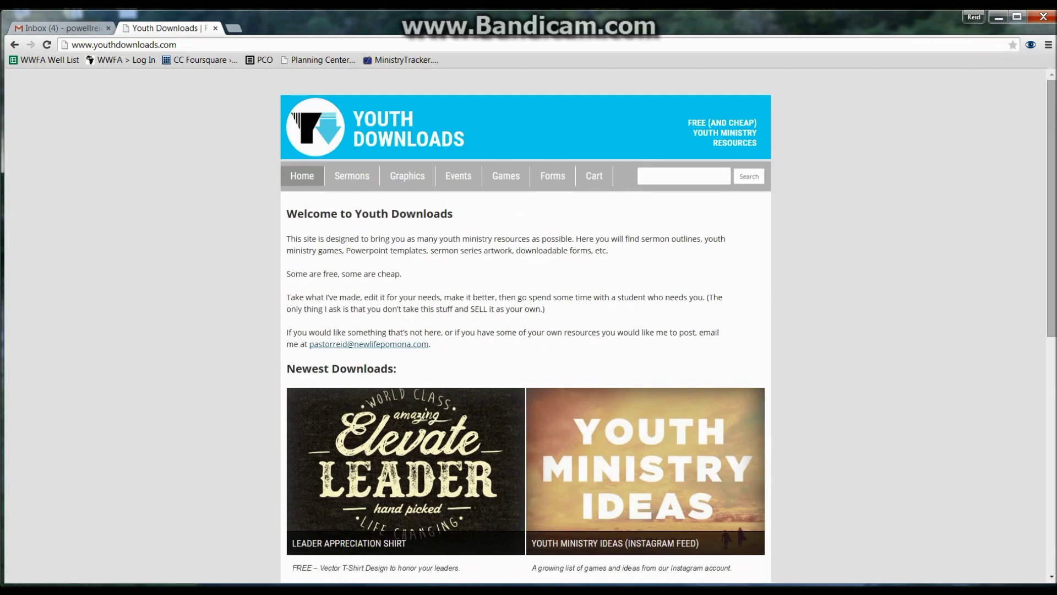
Step: Go to Games and open the Family Feud Customizable PowerPoint page to find its pay-what-you-want price
click(506, 176)
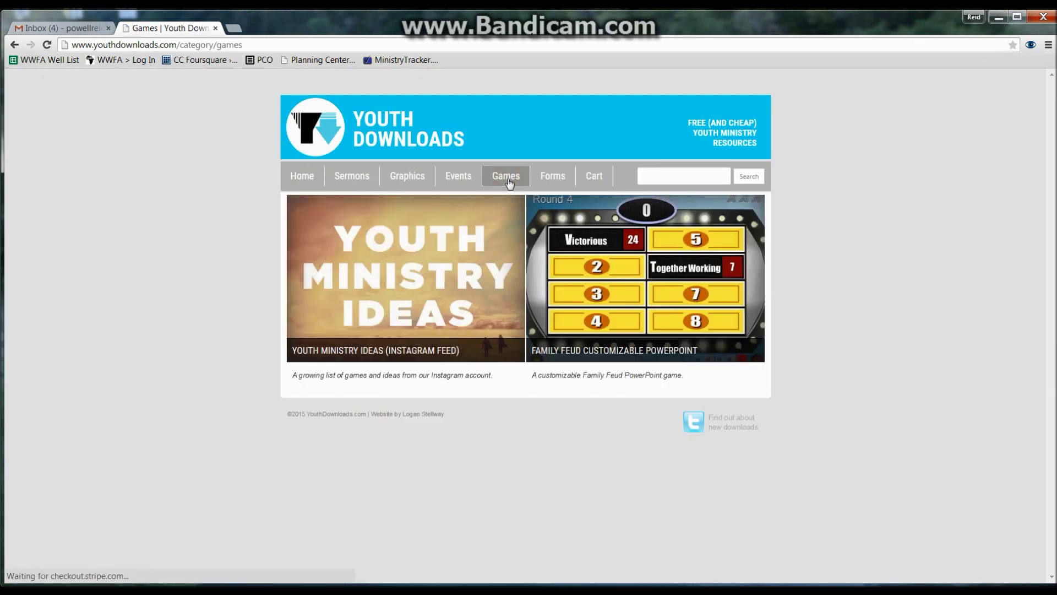
click(593, 356)
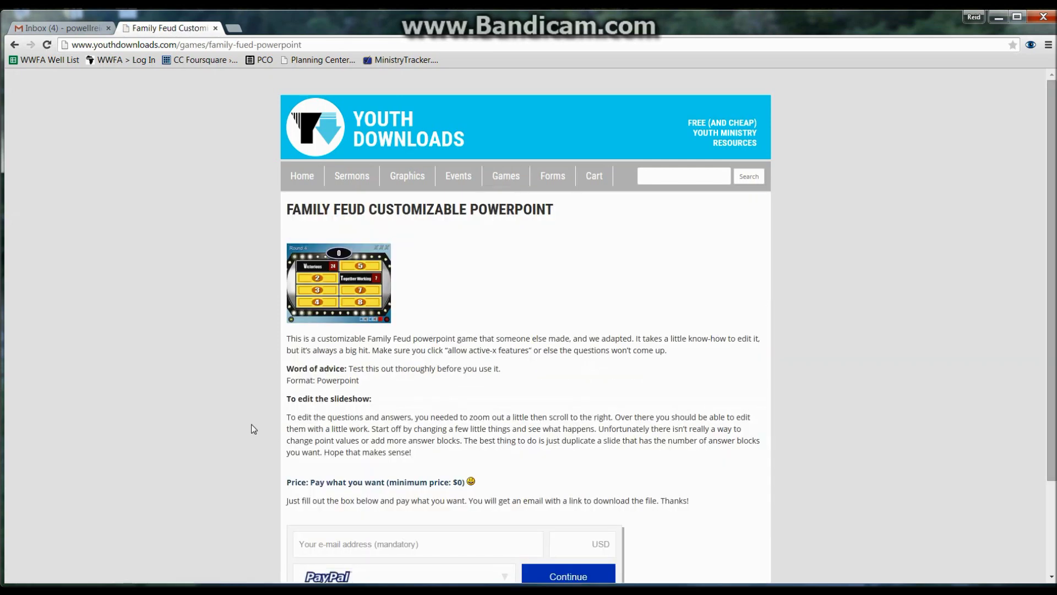
scroll(253, 429, down, 3)
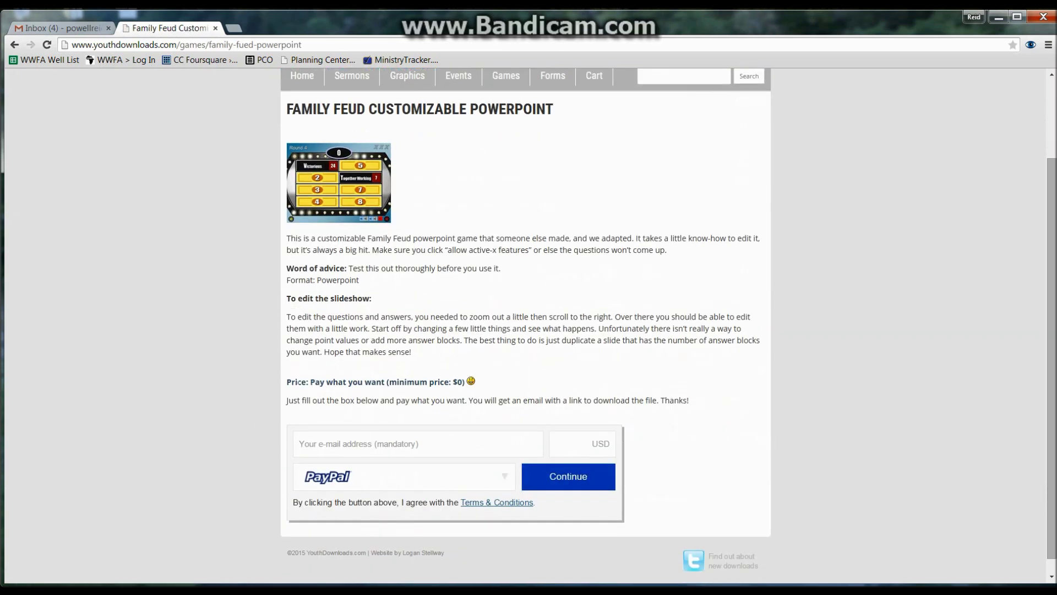
drag(310, 381, 457, 382)
click(462, 381)
Step: Request the download link with your e-mail address and a $0 payment, then check Gmail
click(320, 444)
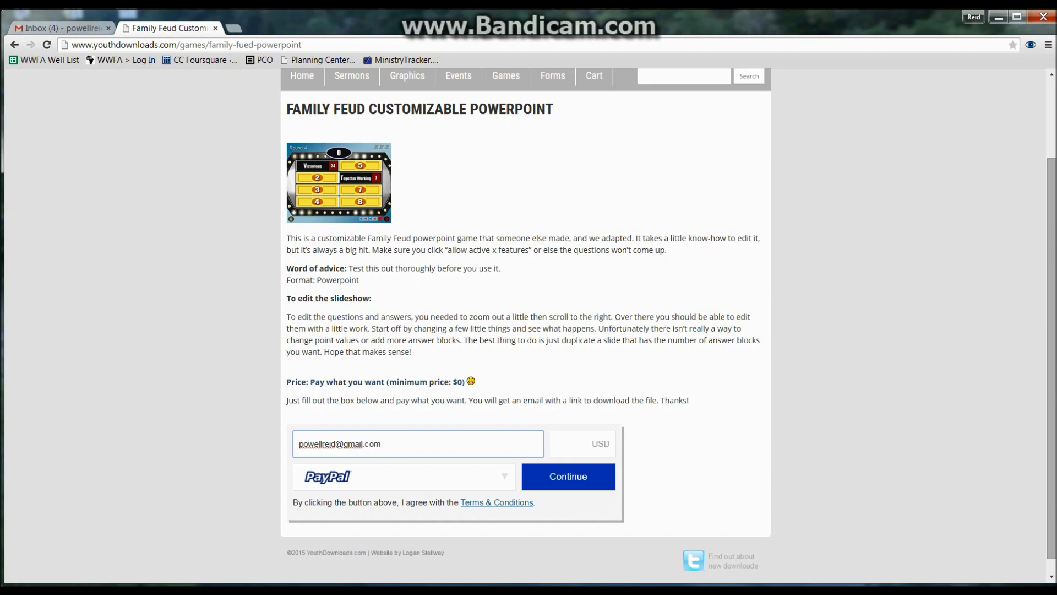
click(566, 441)
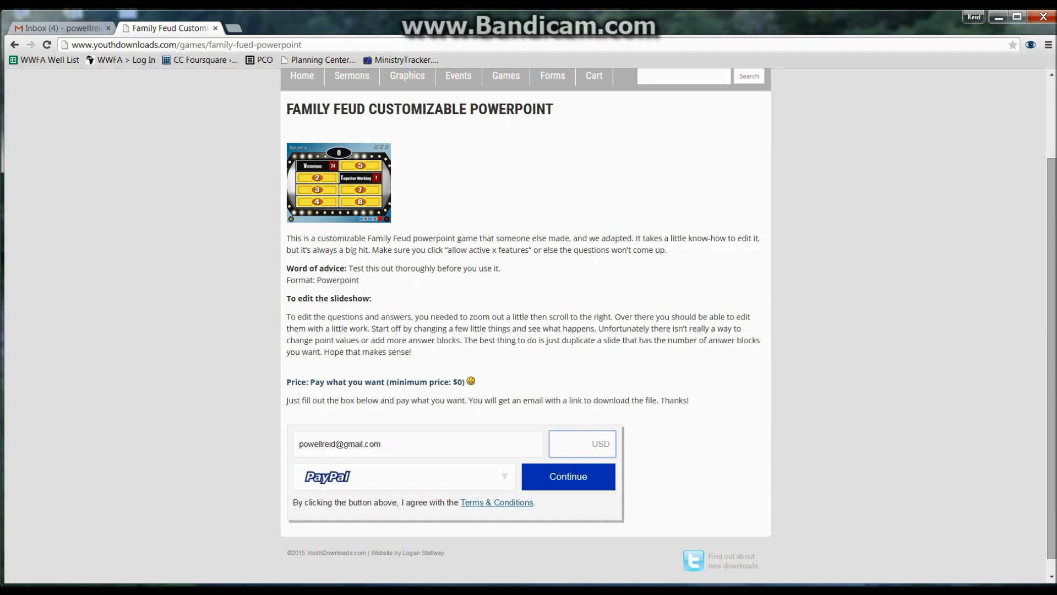
text(0)
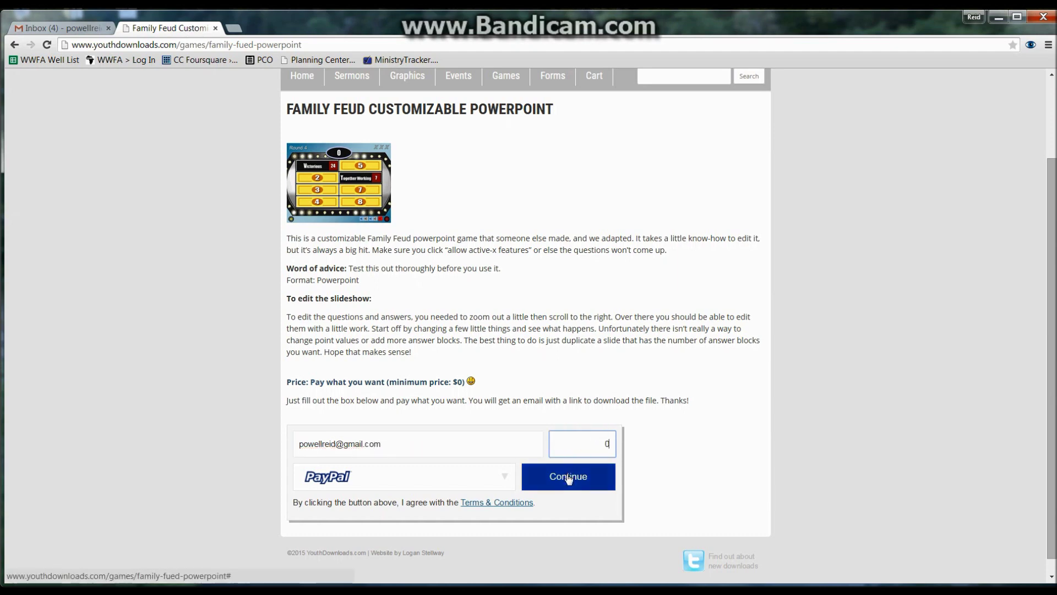
click(568, 475)
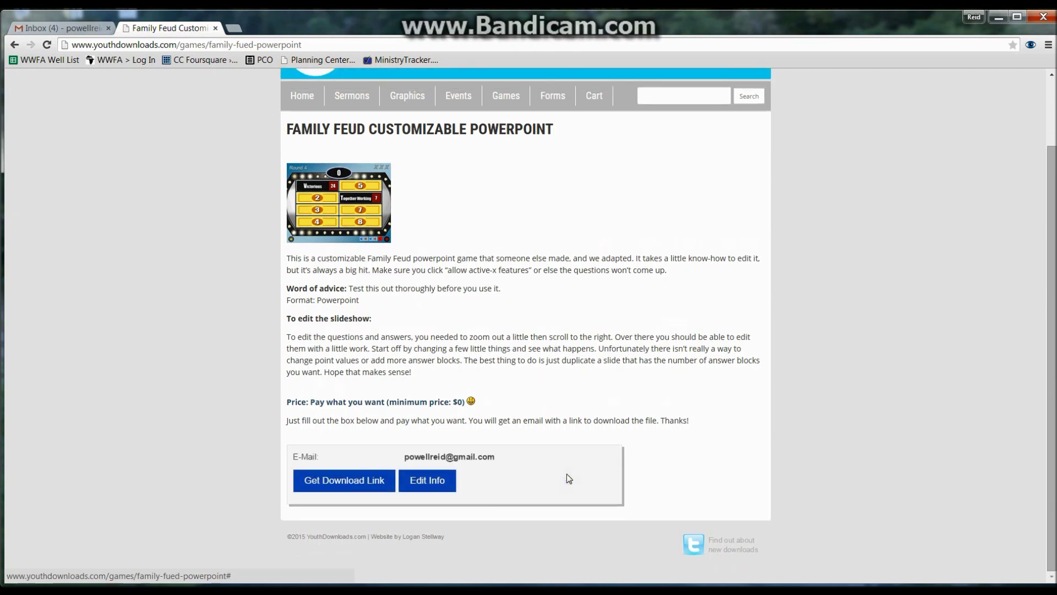
click(359, 487)
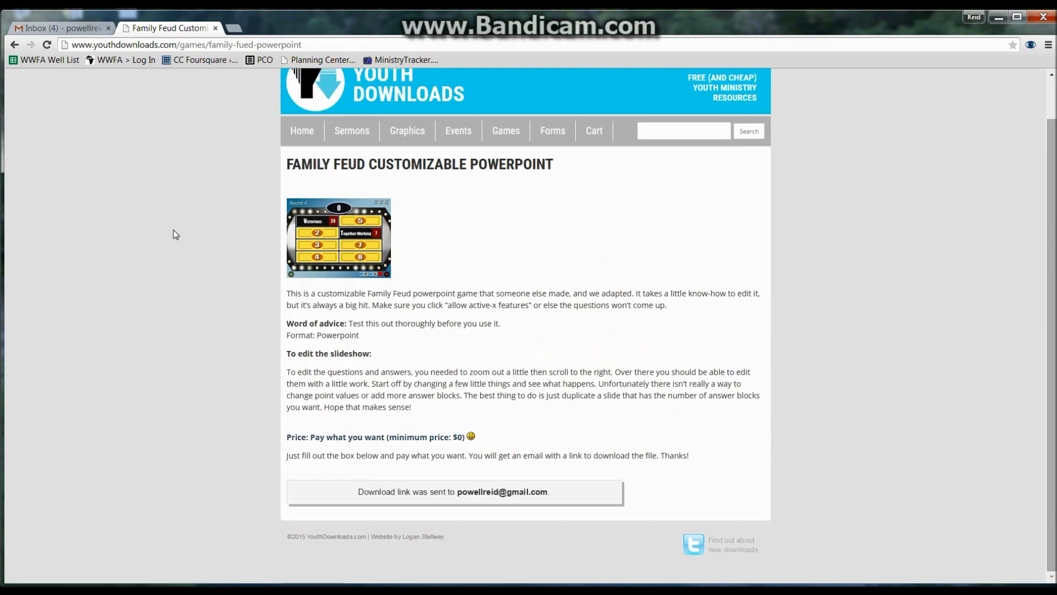
click(83, 27)
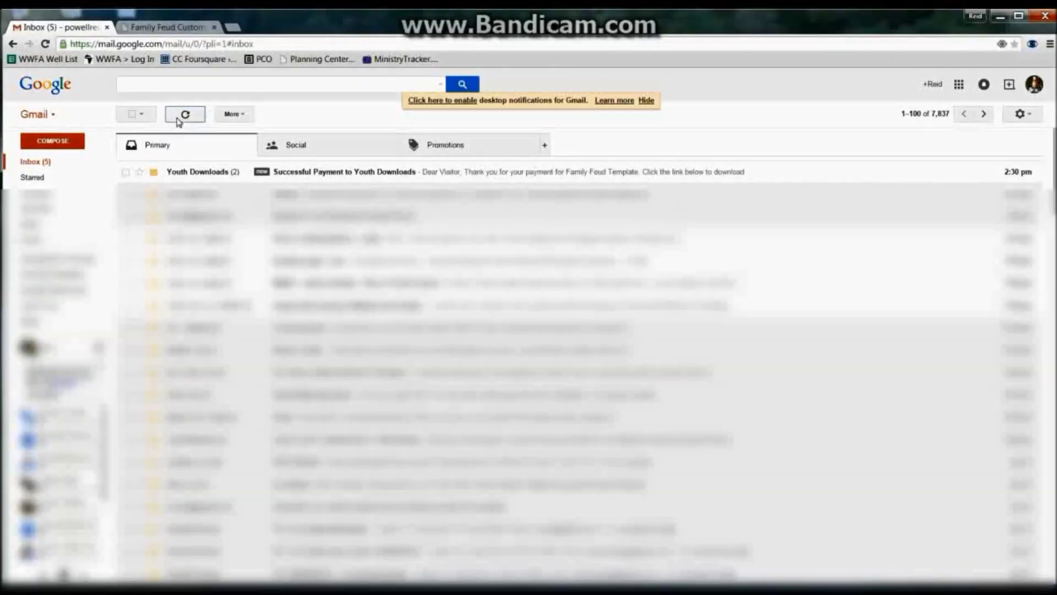
Step: Download the Family Feud template from the 'Successful Payment to Youth Downloads' email link
click(297, 172)
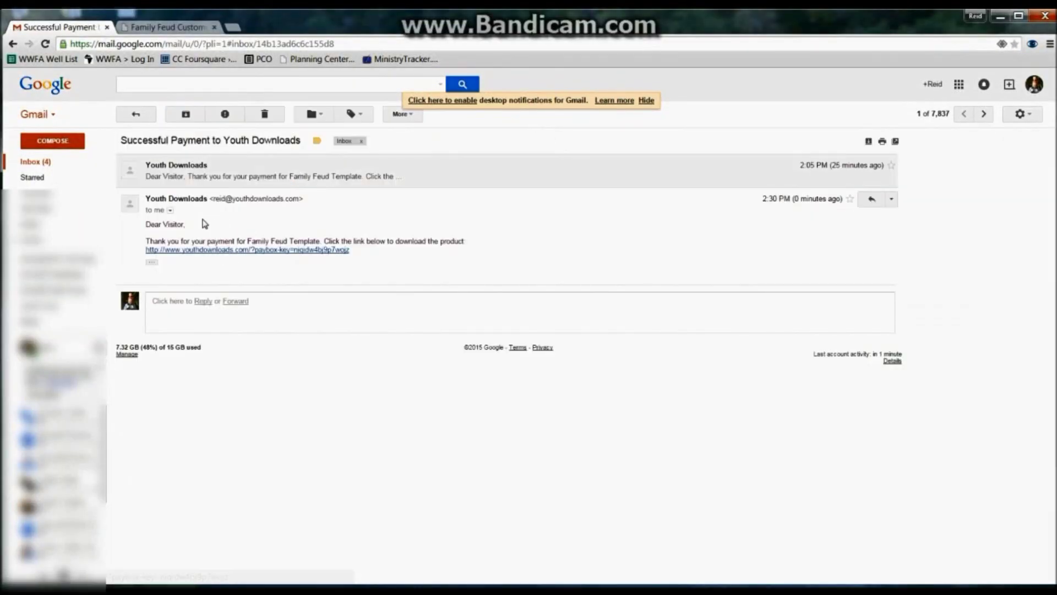
click(280, 251)
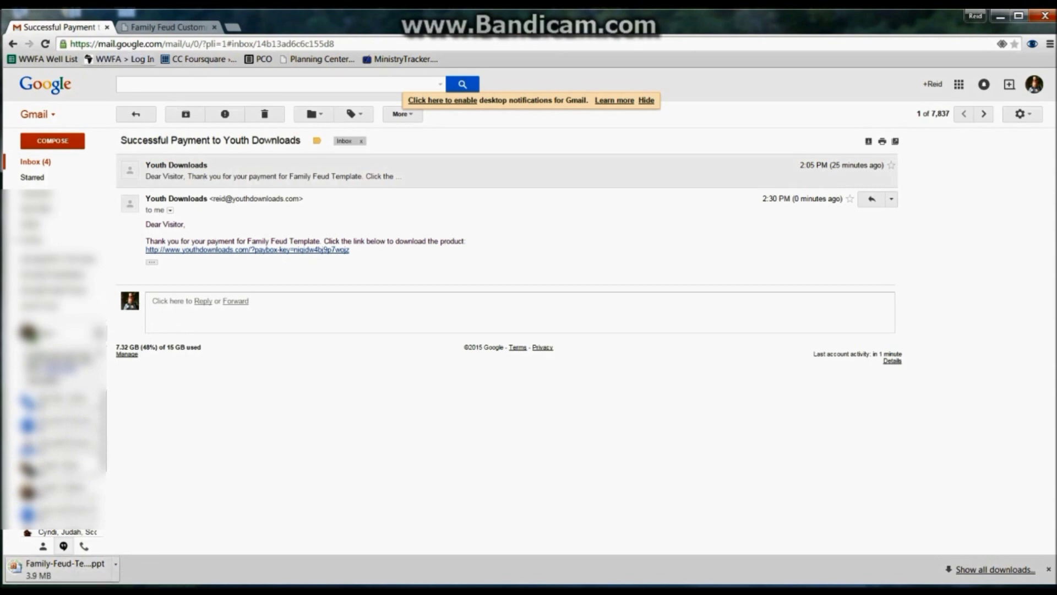
click(140, 27)
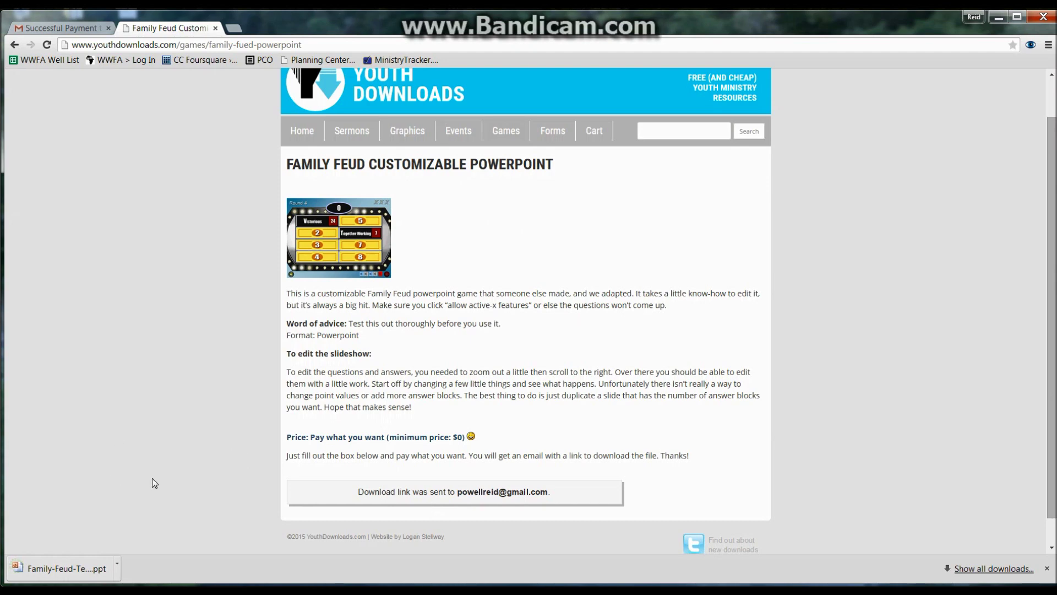
Step: Show the downloaded Family-Feud-Template in the Downloads folder and open it in PowerPoint
click(121, 572)
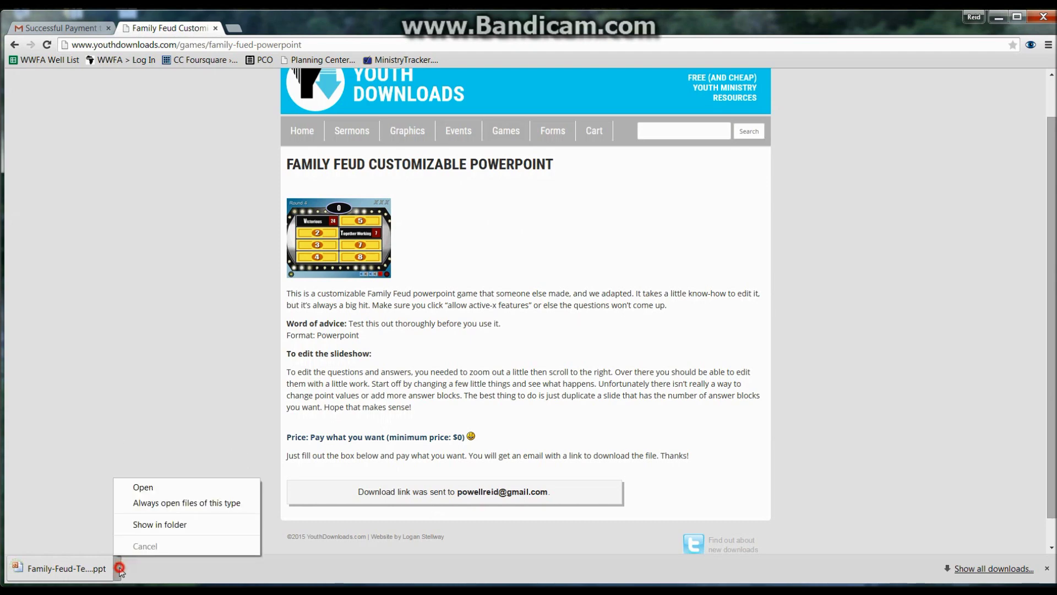
click(155, 522)
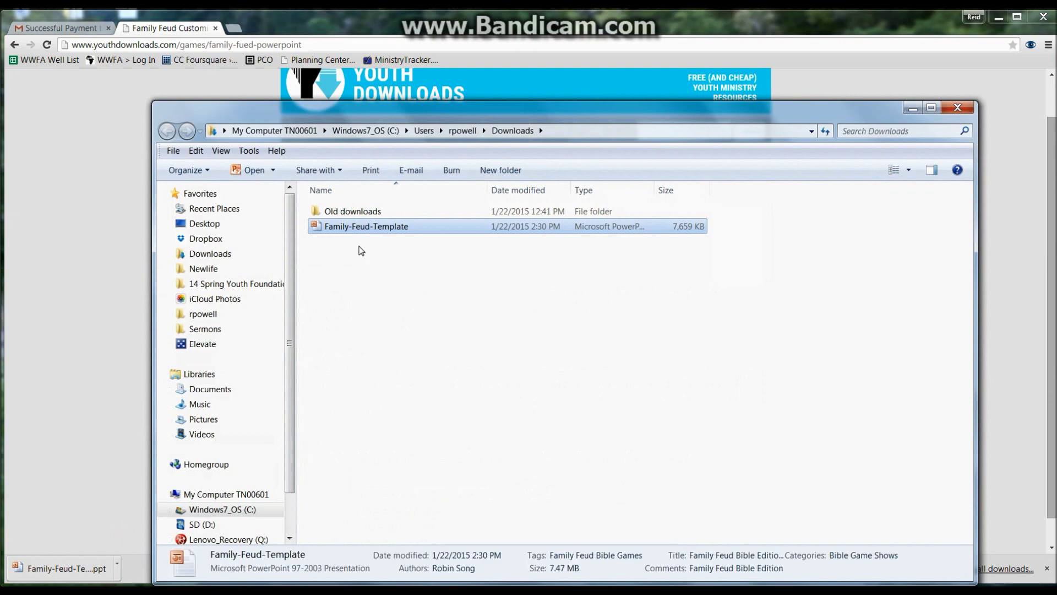
drag(394, 113, 376, 85)
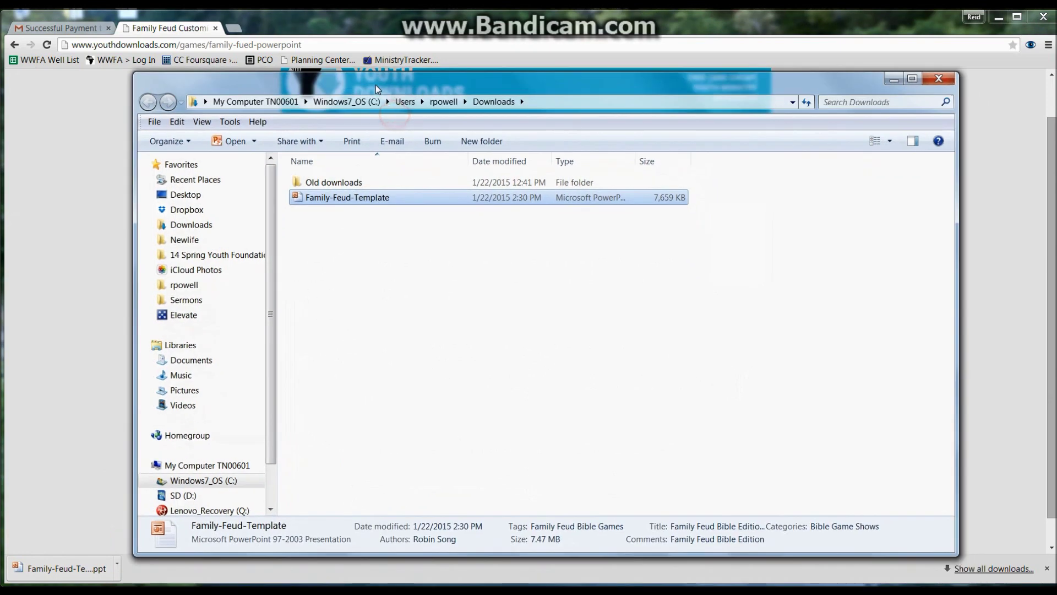
double_click(344, 200)
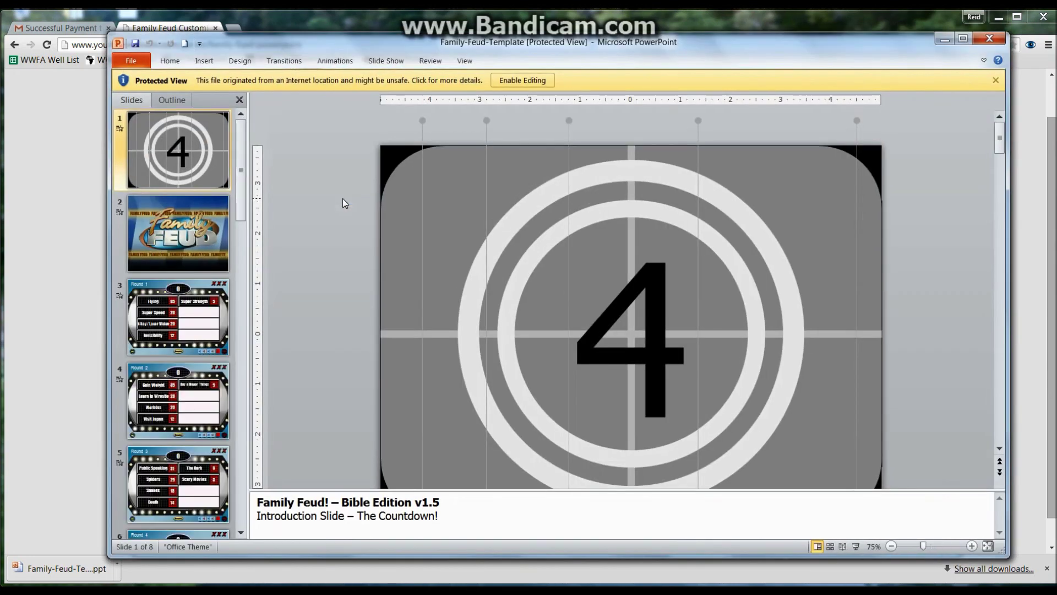
Step: Enable editing and enable content for the Family Feud template
click(530, 81)
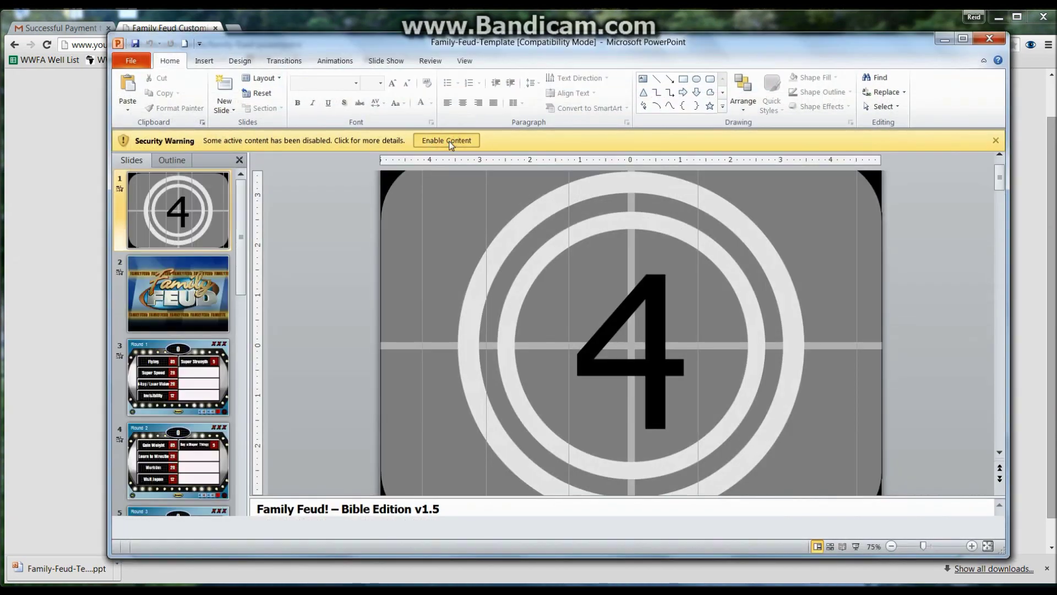
click(448, 141)
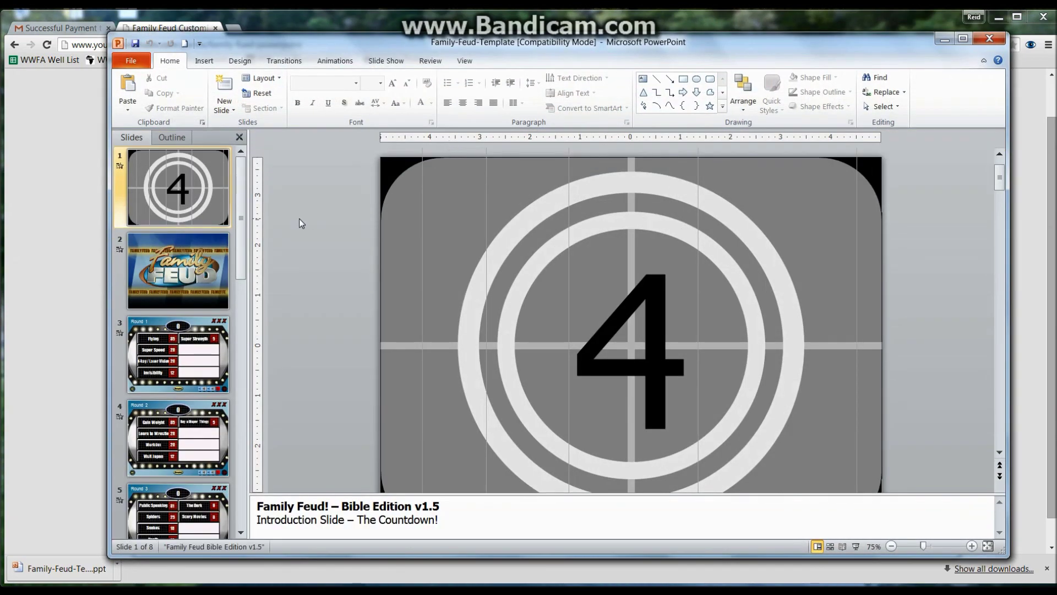
click(241, 249)
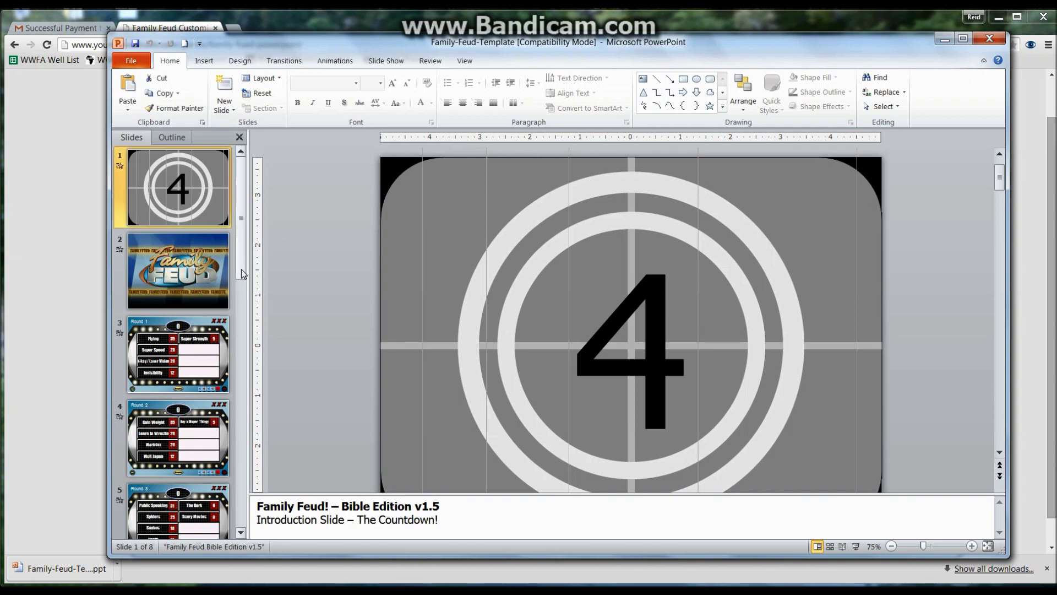
Step: Start the slide show from the beginning and begin Round 1
click(382, 62)
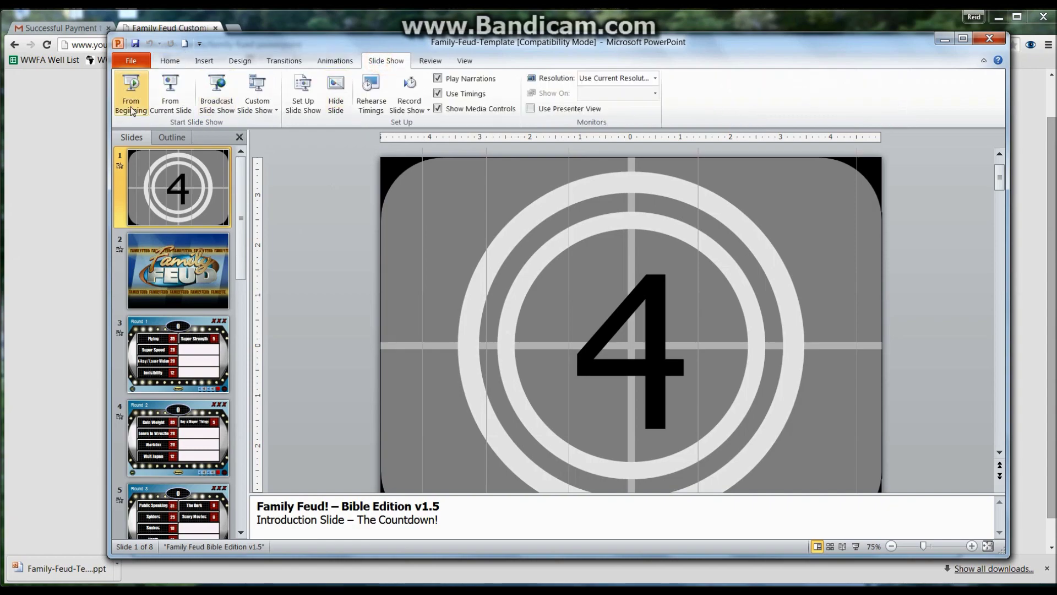
click(132, 89)
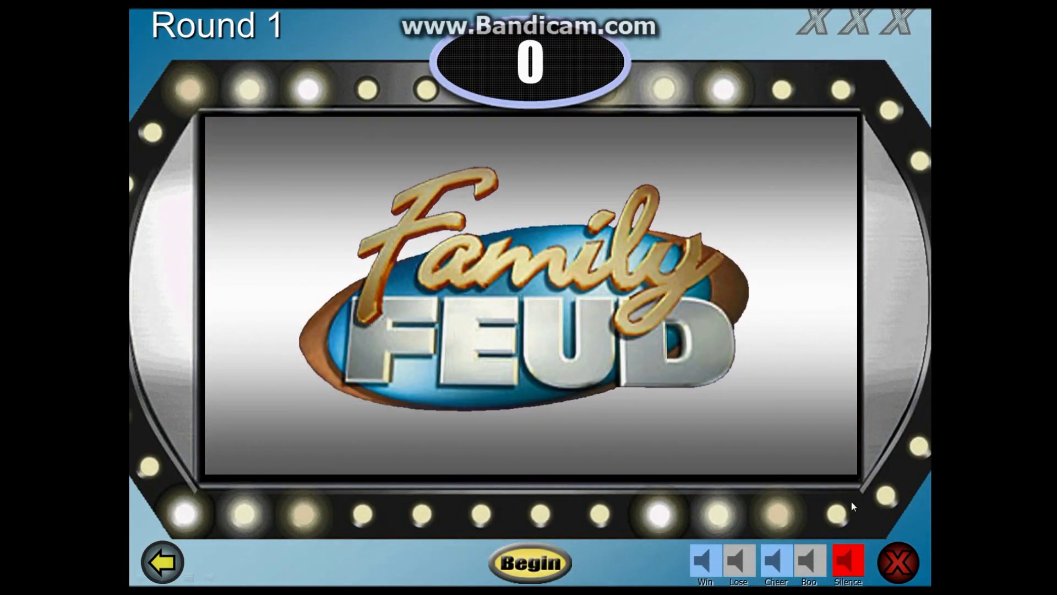
click(543, 562)
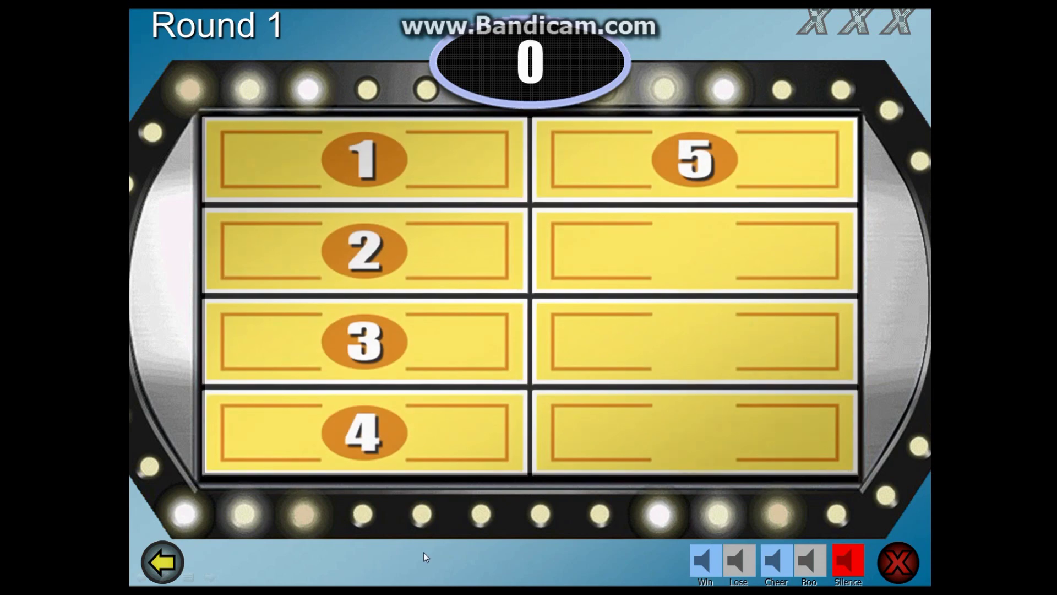
Step: Reveal Flying, Super Speed, X-Ray / Laser Vision and Invisibility plus three strikes, then advance to Round 2
click(448, 163)
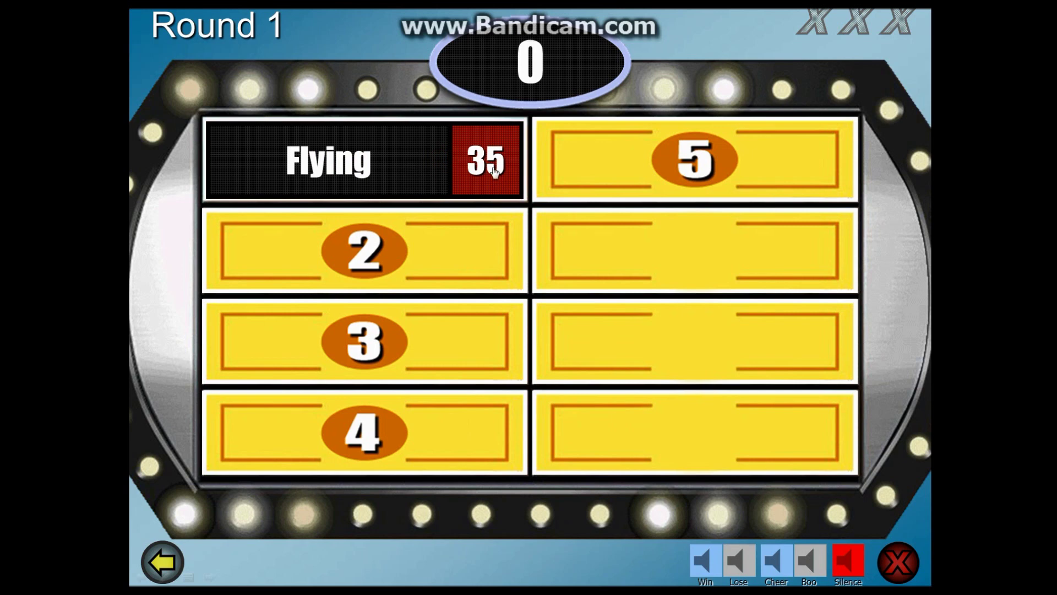
click(898, 561)
click(899, 562)
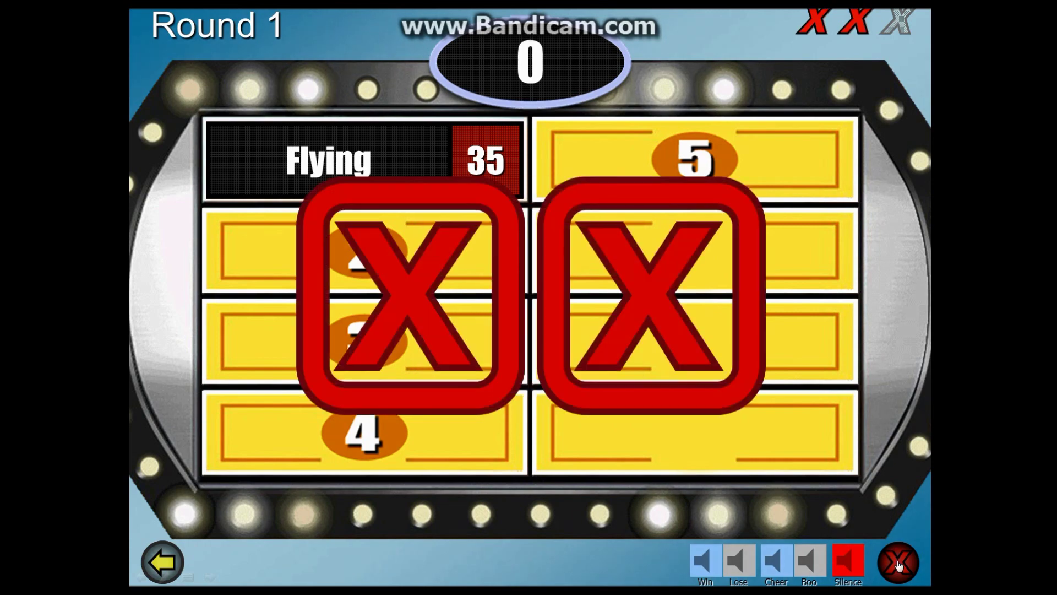
click(898, 561)
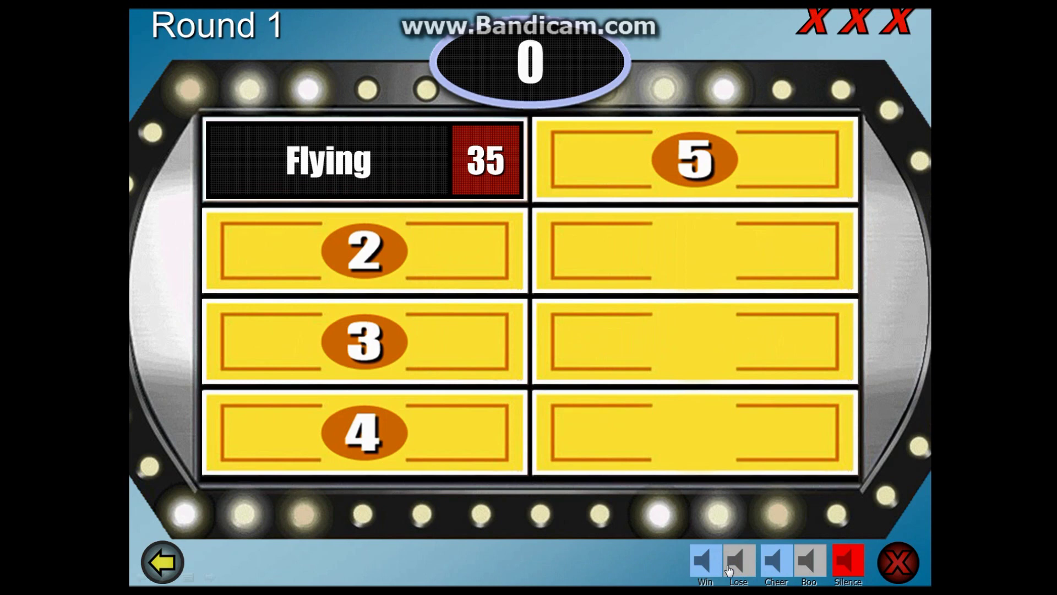
click(456, 238)
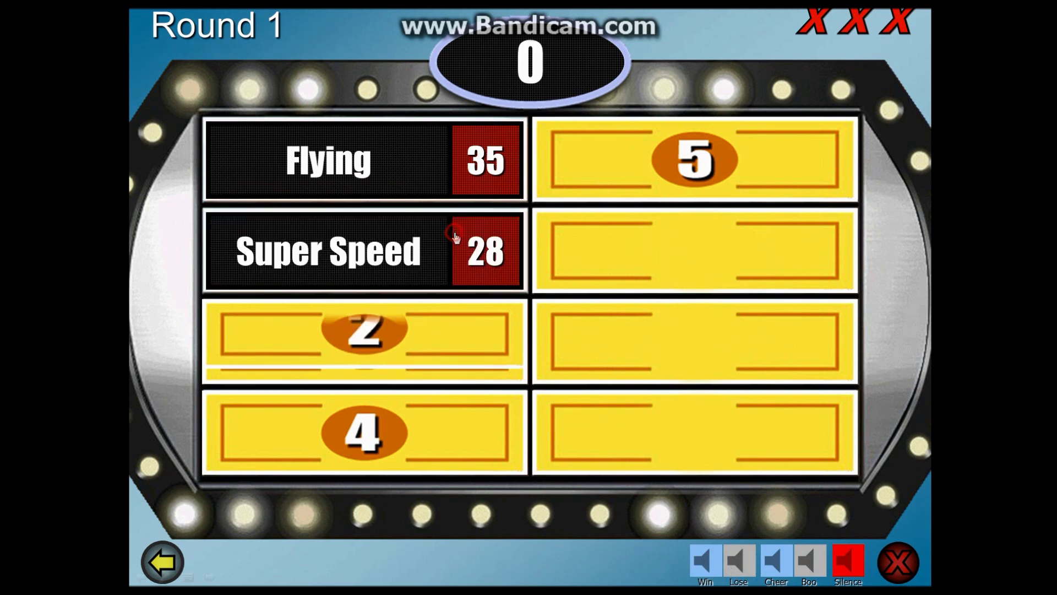
click(448, 320)
click(445, 408)
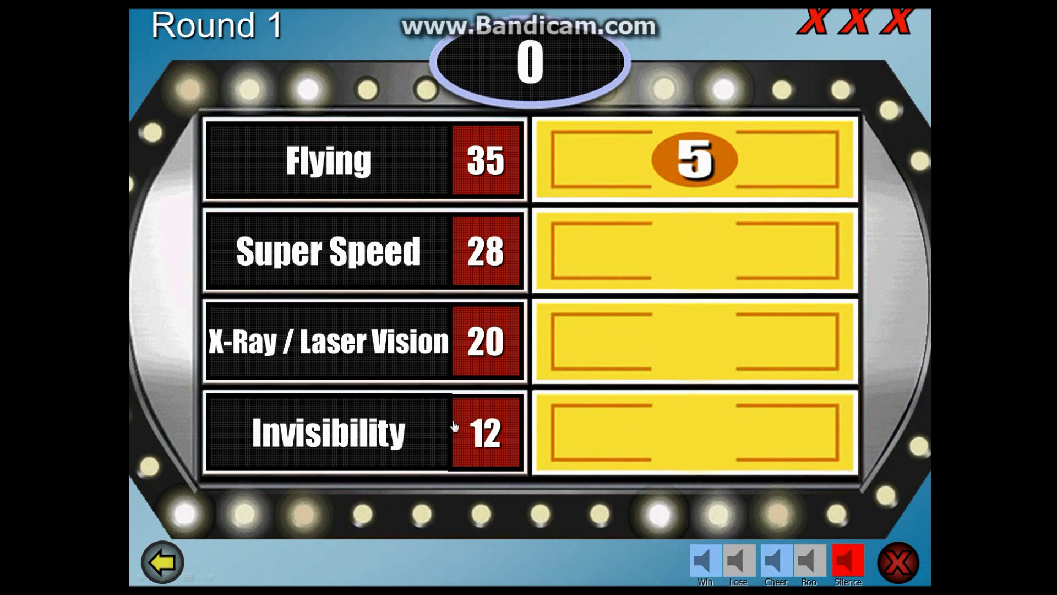
click(407, 552)
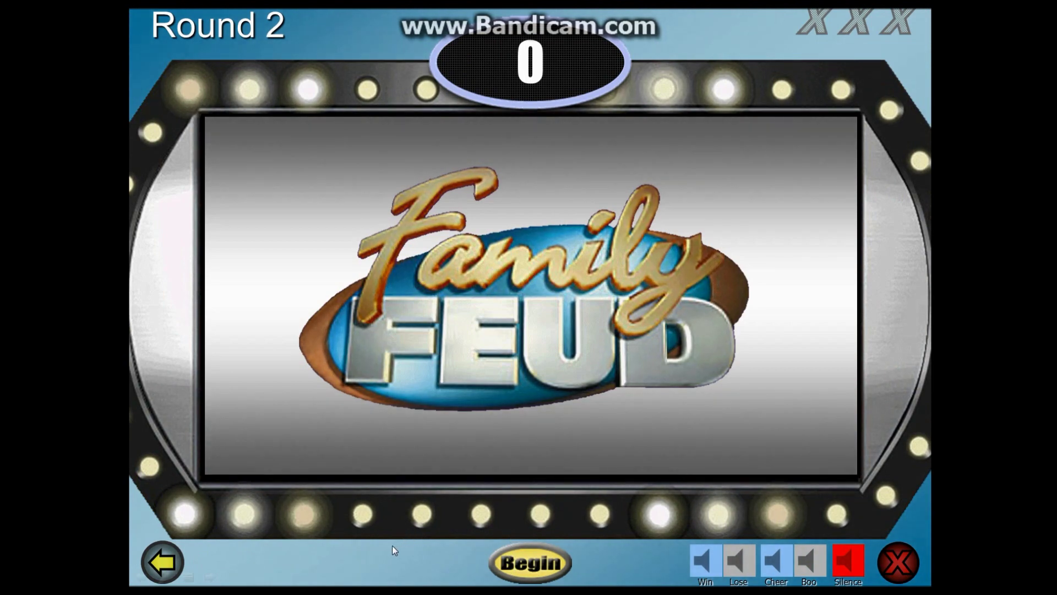
Step: Skip to the Round 3 answer board, then end the show to return to Normal view
click(416, 552)
key(Right)
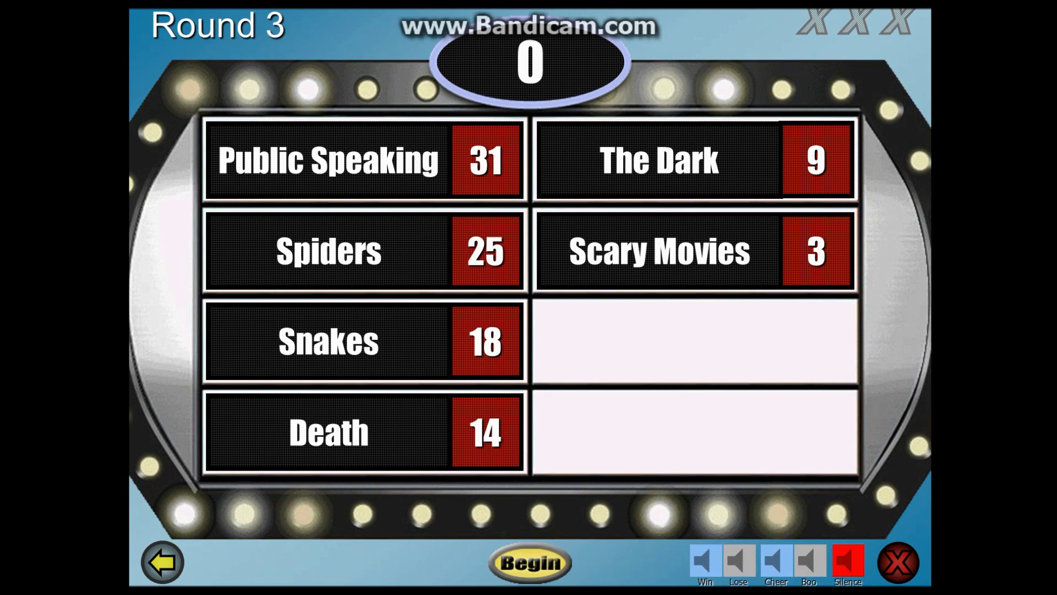
click(38, 455)
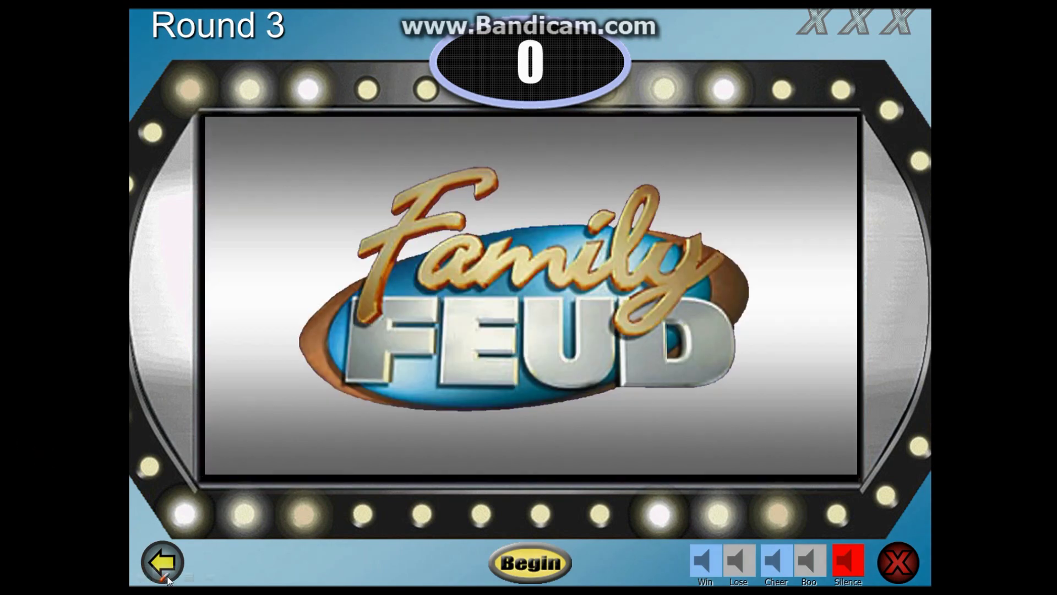
click(187, 577)
click(209, 558)
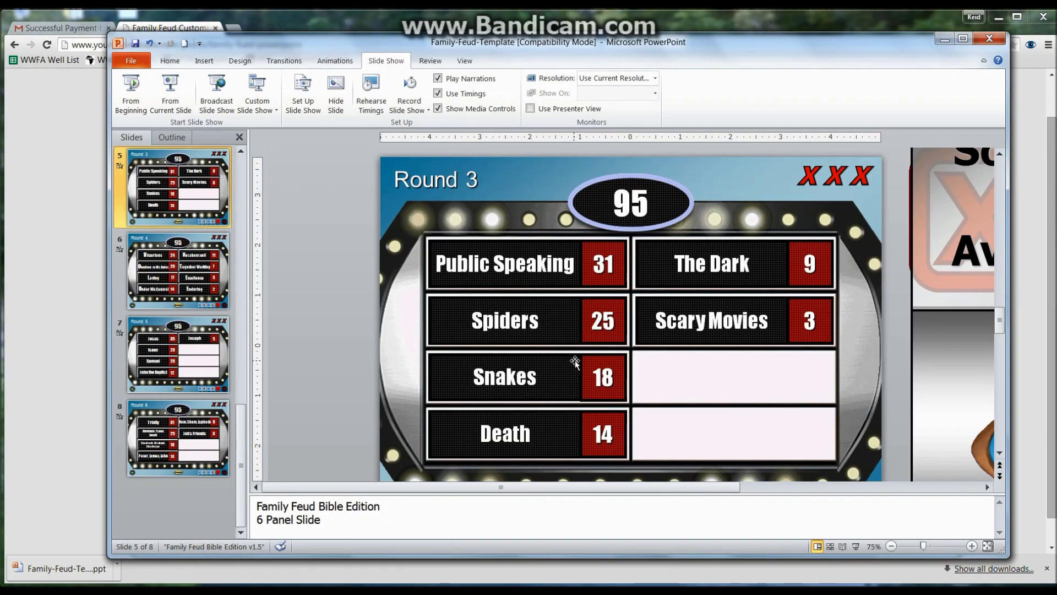
Step: Select slide 3 and zoom out to 40% to reveal the off-slide Typical Super Power panels
scroll(234, 194, up, 5)
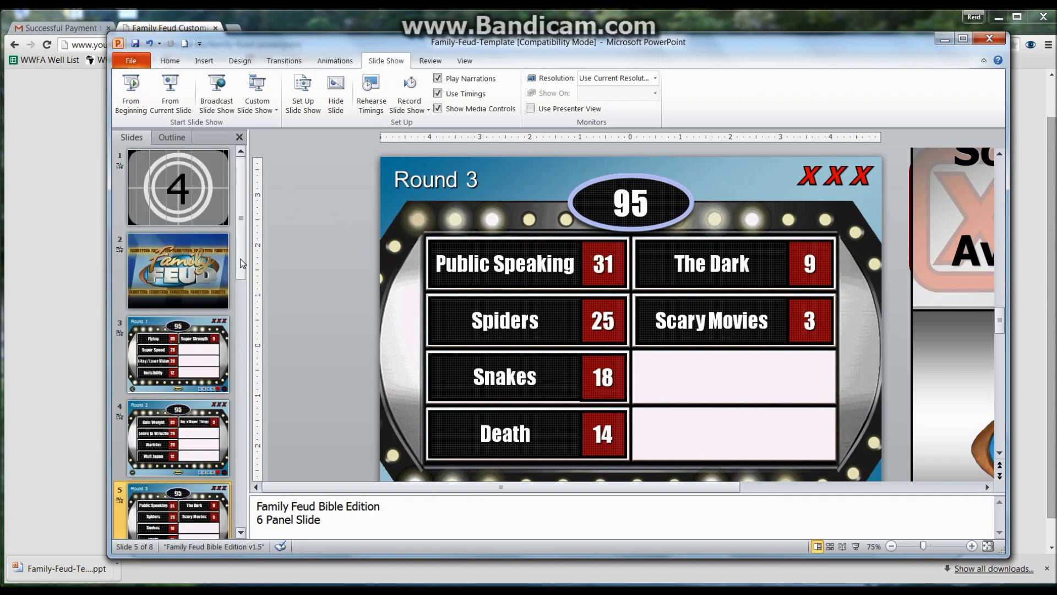
click(223, 333)
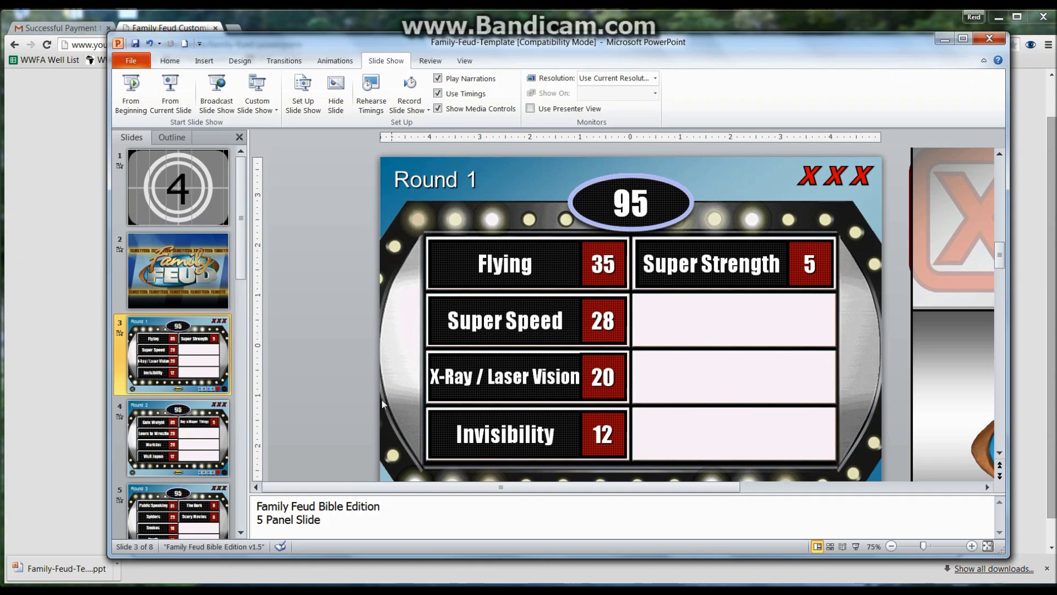
click(892, 546)
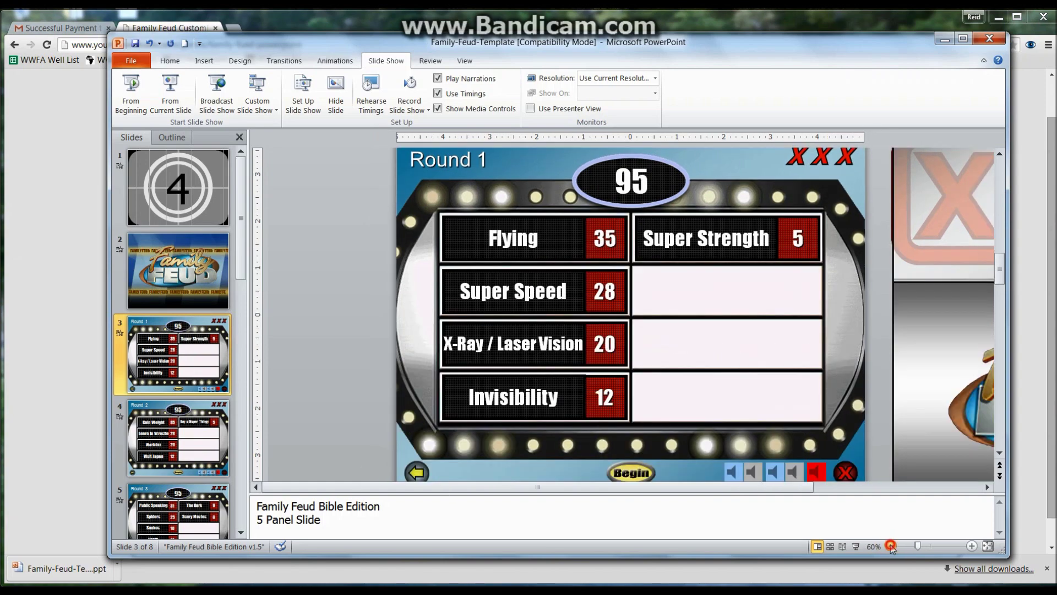
click(892, 546)
click(891, 546)
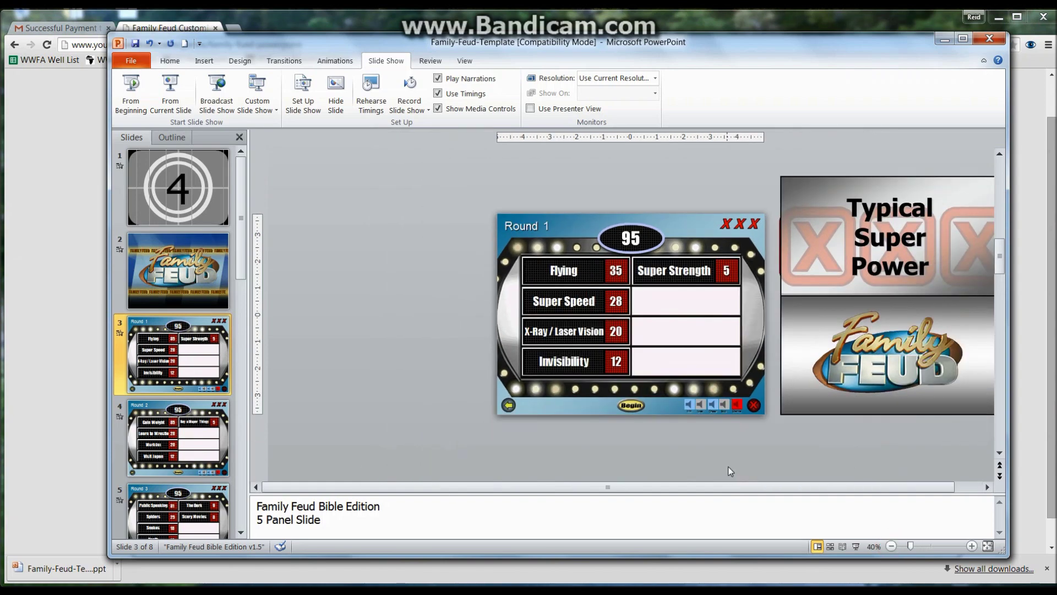
drag(729, 487, 757, 487)
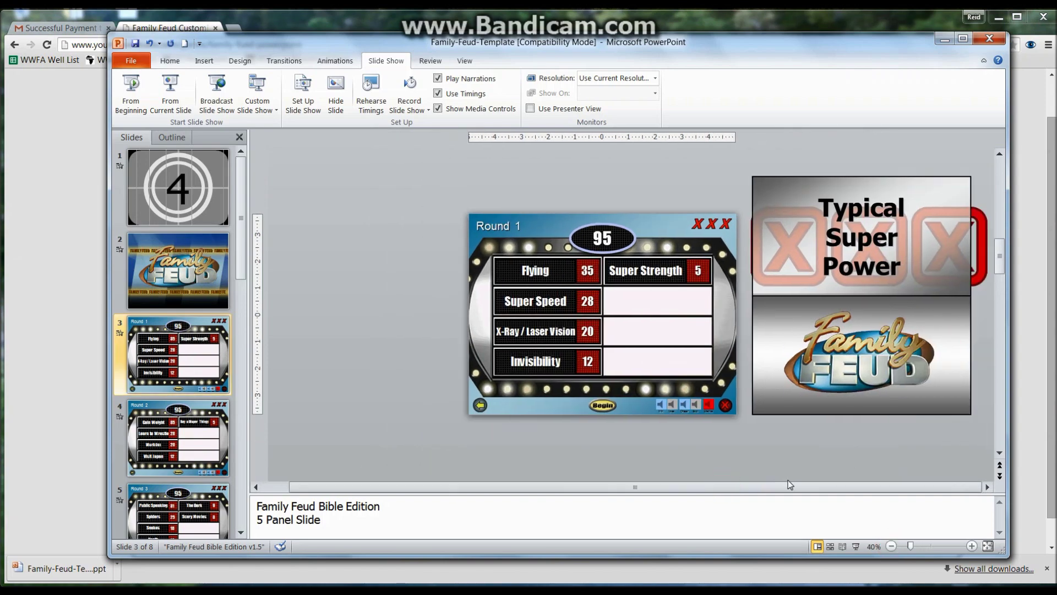
click(805, 343)
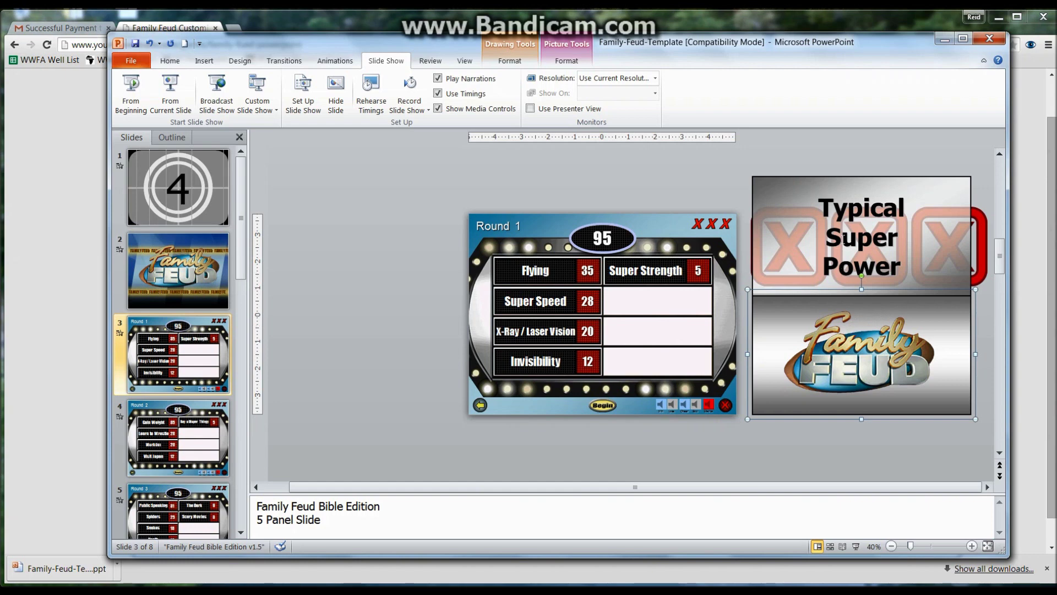
Step: Replace 'Typical Super Power' with a person's name, 'Famous', 'Word' on three lines
click(843, 238)
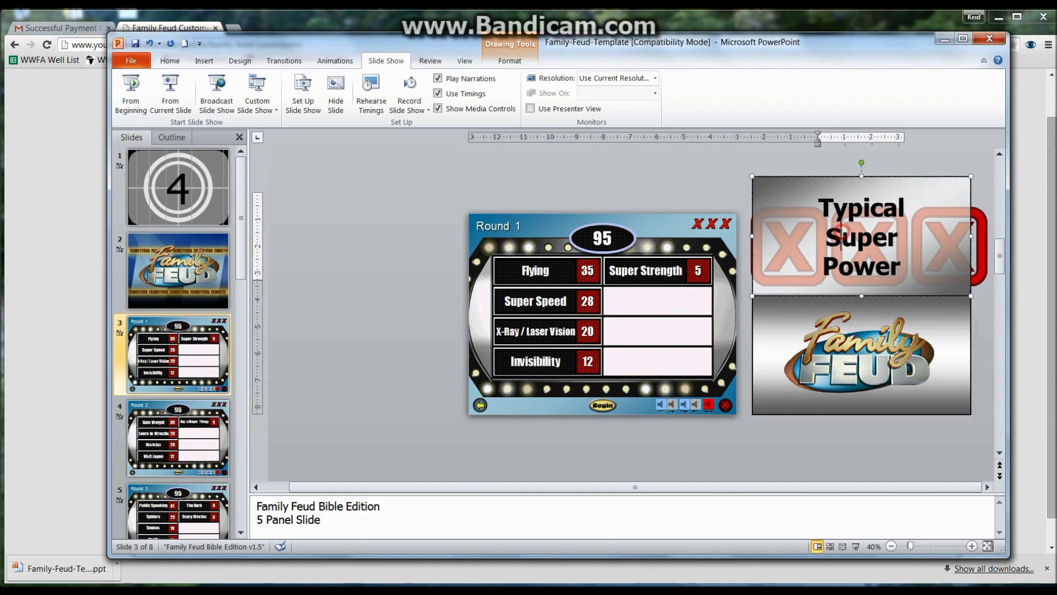
double_click(827, 210)
triple_click(827, 209)
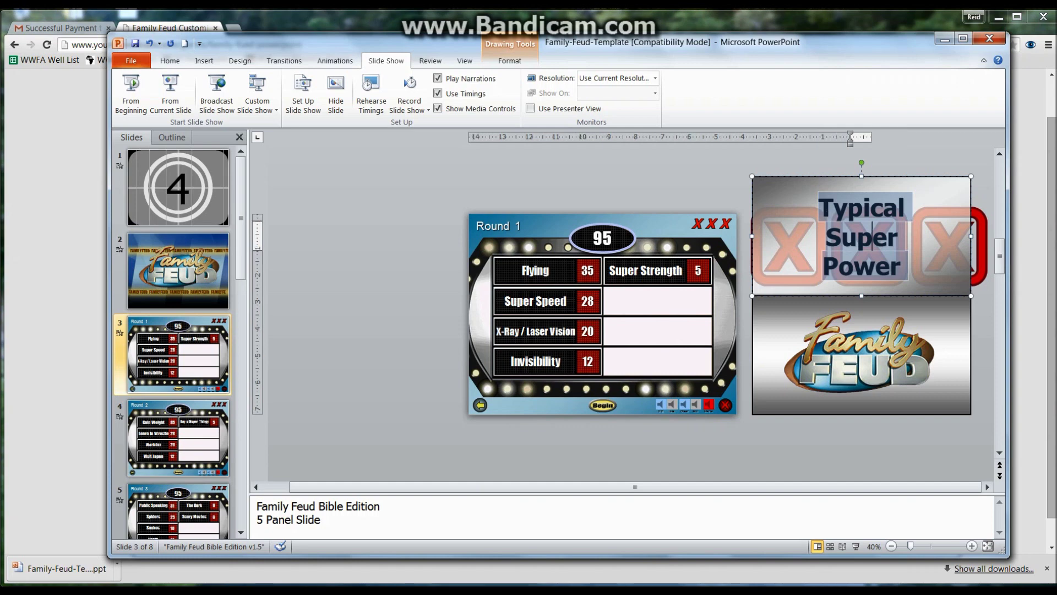
text(Mr. S)
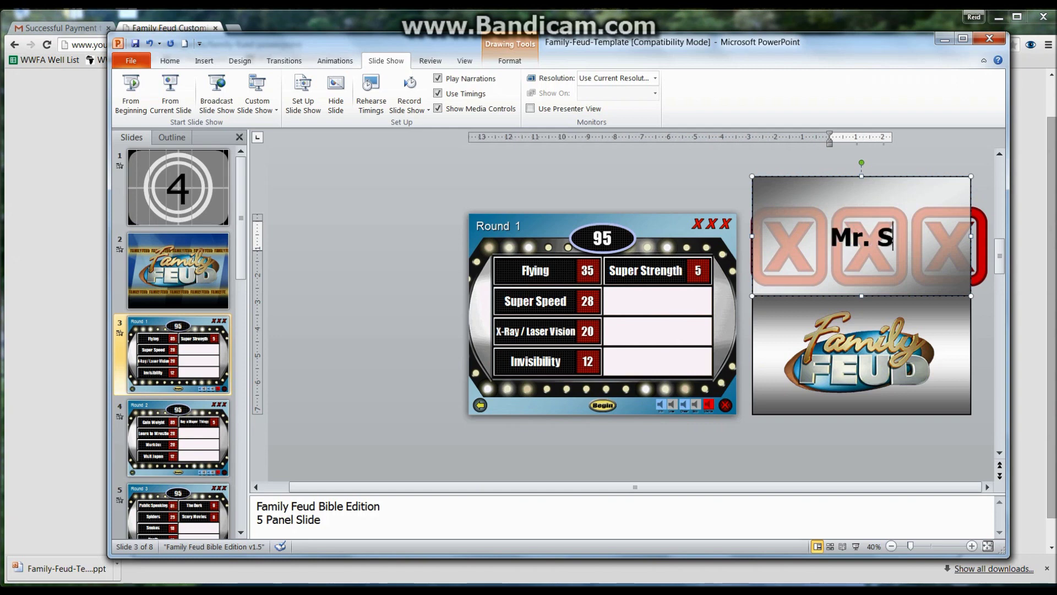
text(mith's)
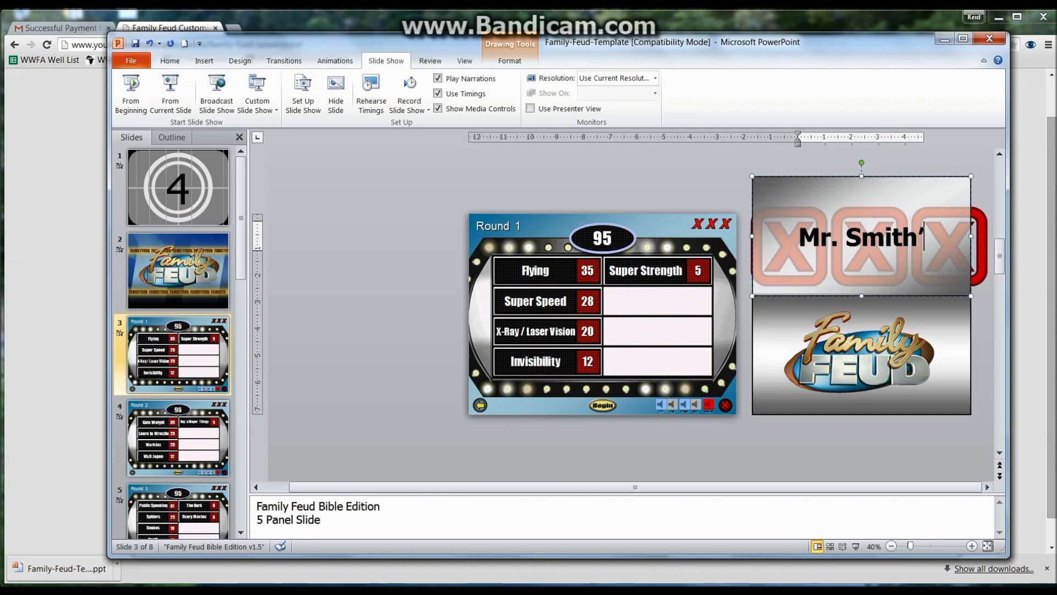
key(Return)
text(Famous)
key(Return)
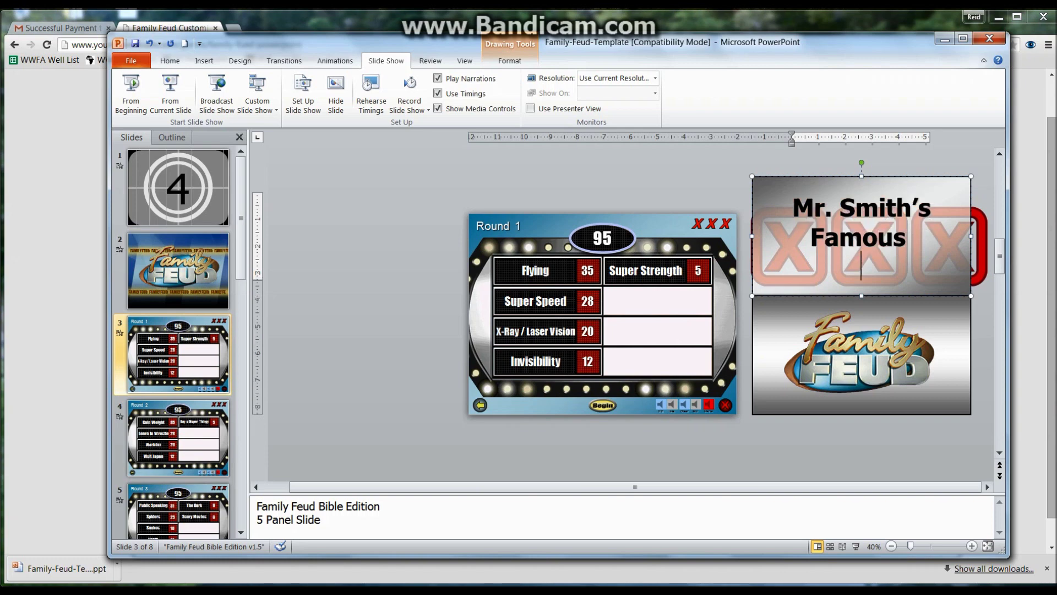
text(W)
key(BackSpace)
text(1 li)
key(BackSpace)
key(BackSpace)
key(BackSpace)
key(BackSpace)
text(Wr)
key(BackSpace)
key(BackSpace)
text(Word)
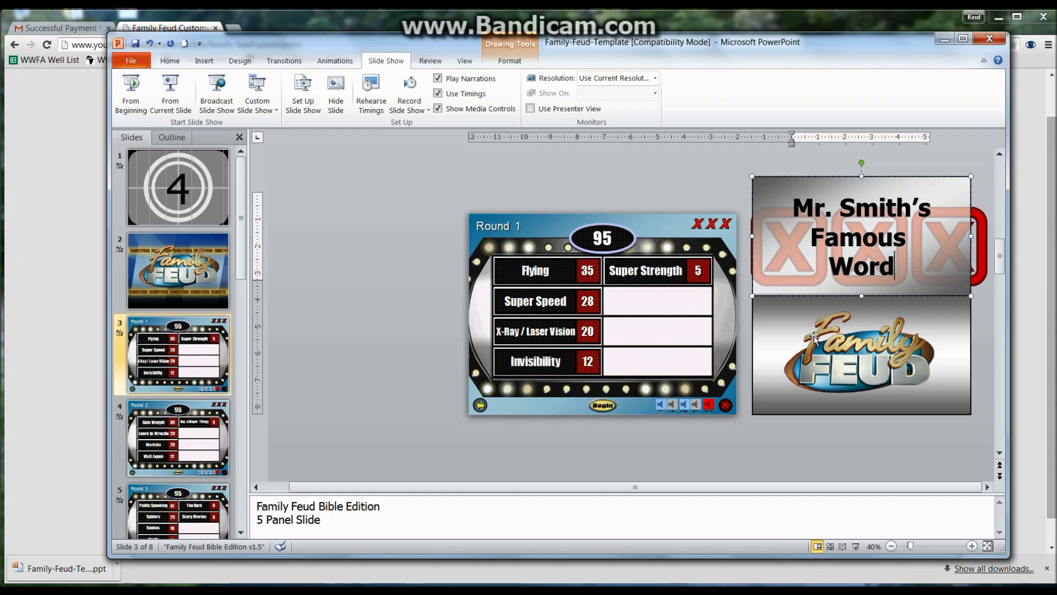
click(797, 330)
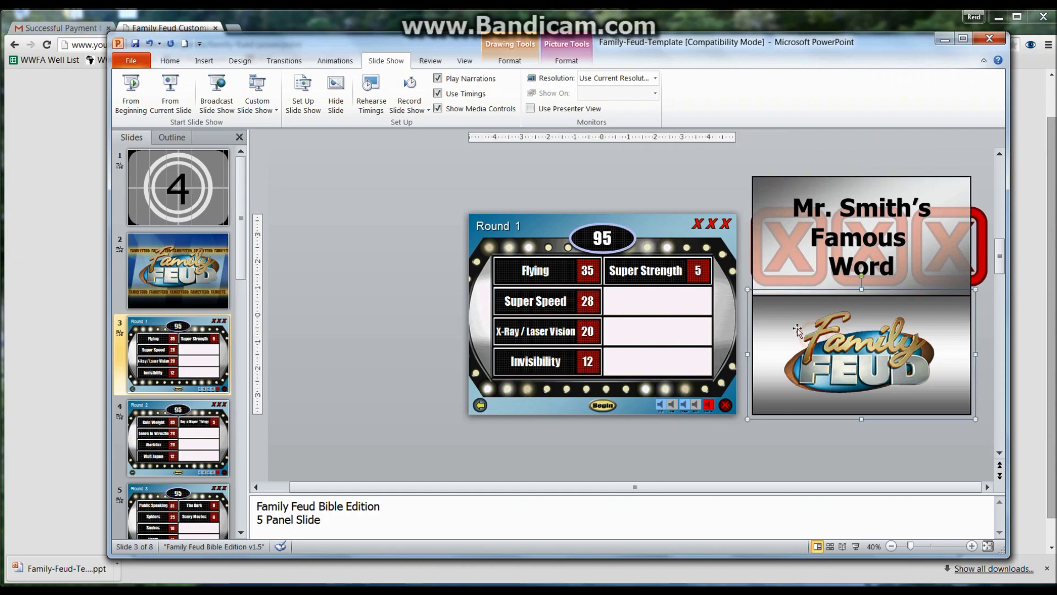
Step: Zoom back in on the slide and select the Flying answer text
click(546, 276)
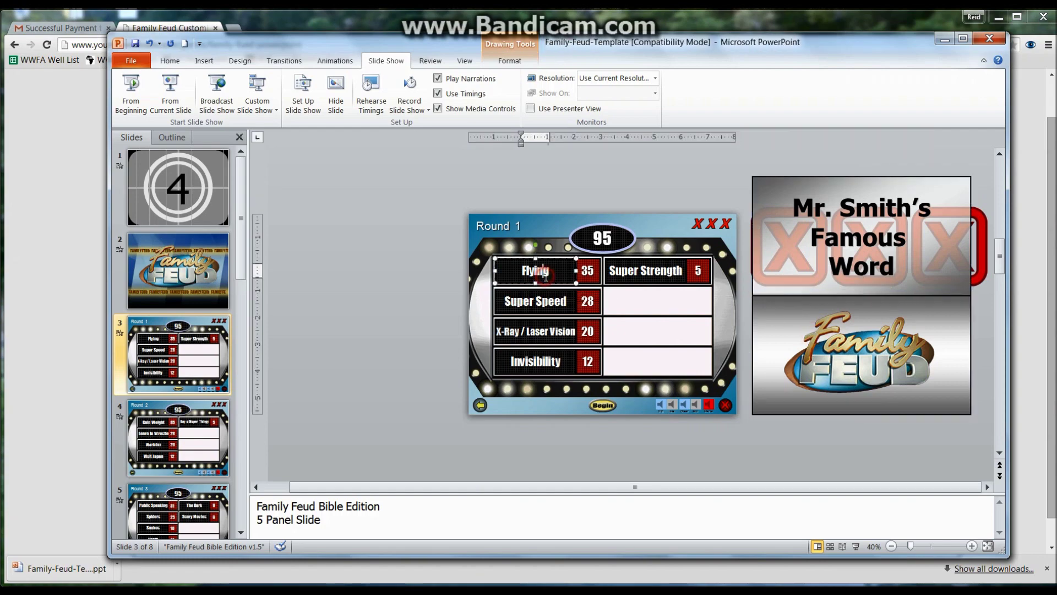
click(972, 547)
click(972, 546)
double_click(542, 296)
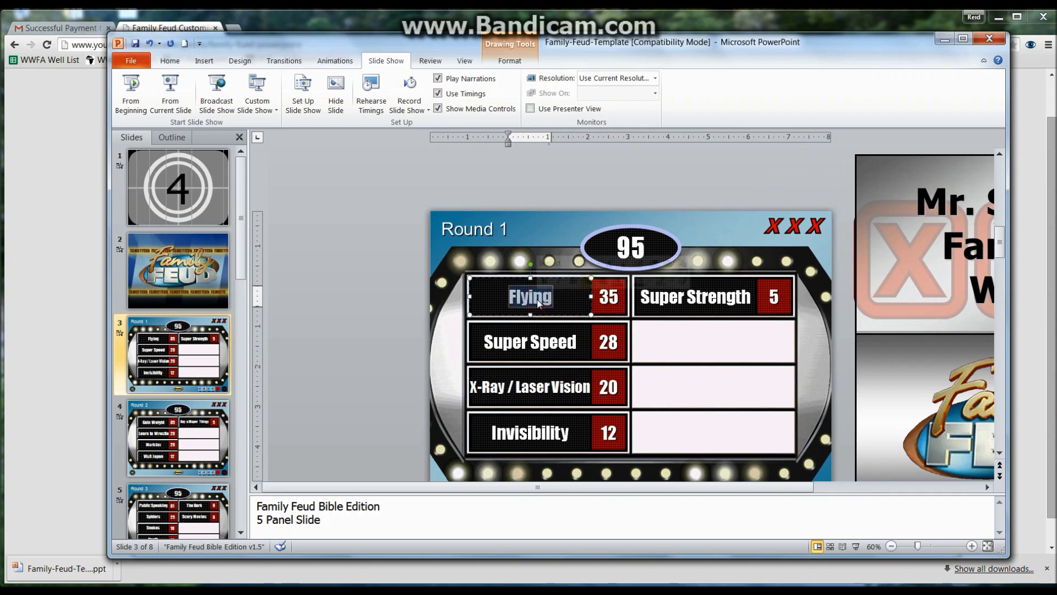
Step: Replace the first four answers with WOW!, Awesome!, Super! and BRO!
text(WOW!)
double_click(530, 342)
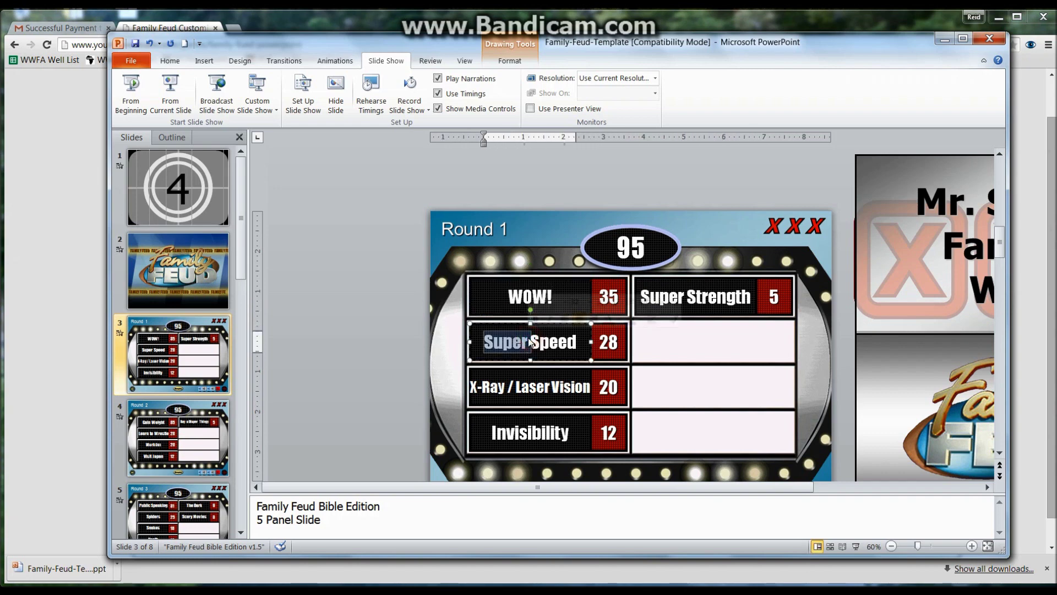
drag(574, 342, 506, 344)
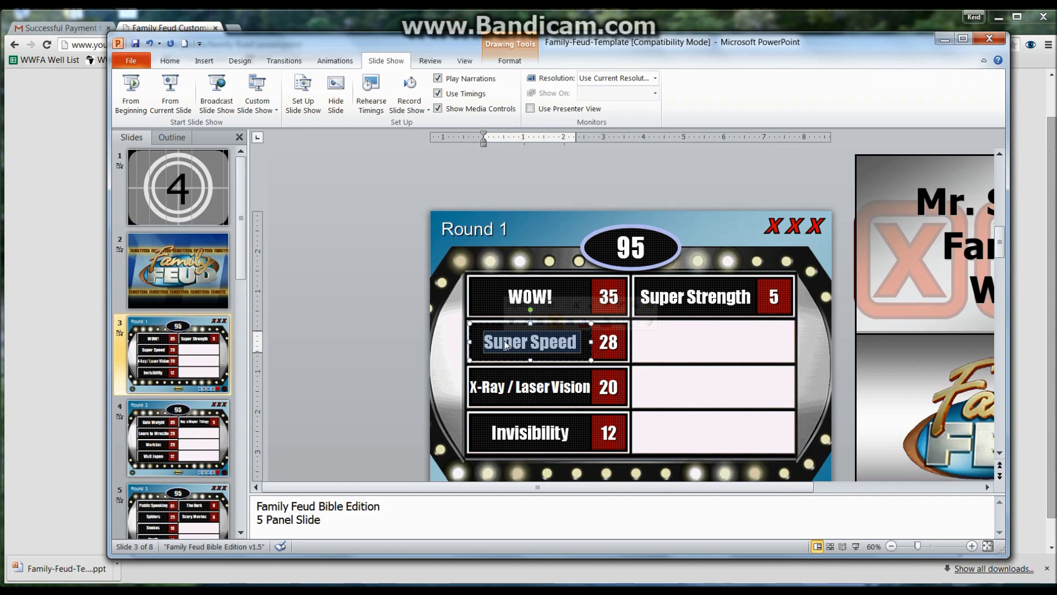
text(Awespom)
key(BackSpace)
key(BackSpace)
key(BackSpace)
text(ome!)
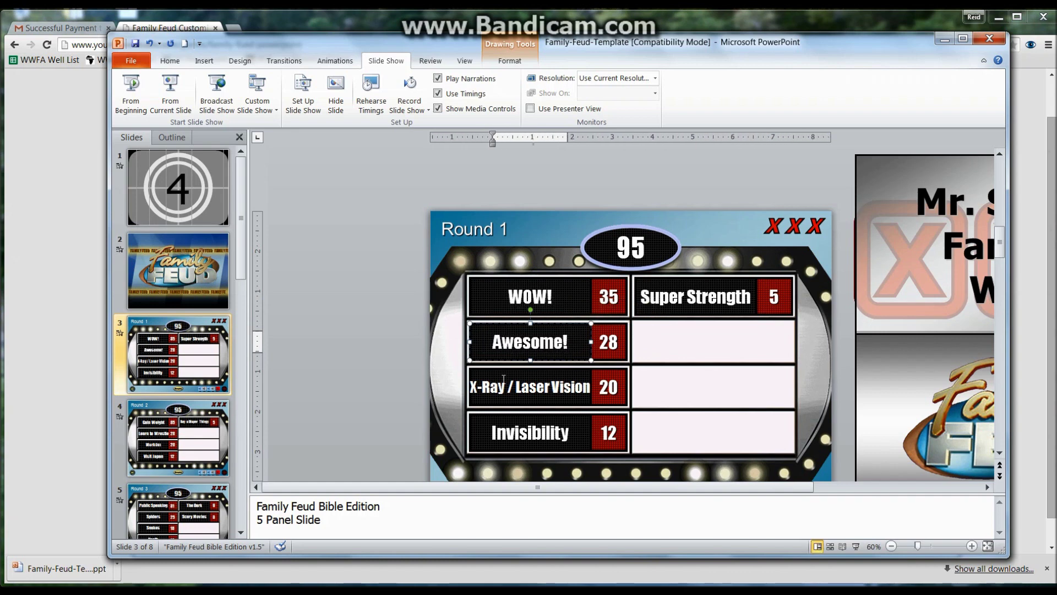
triple_click(503, 385)
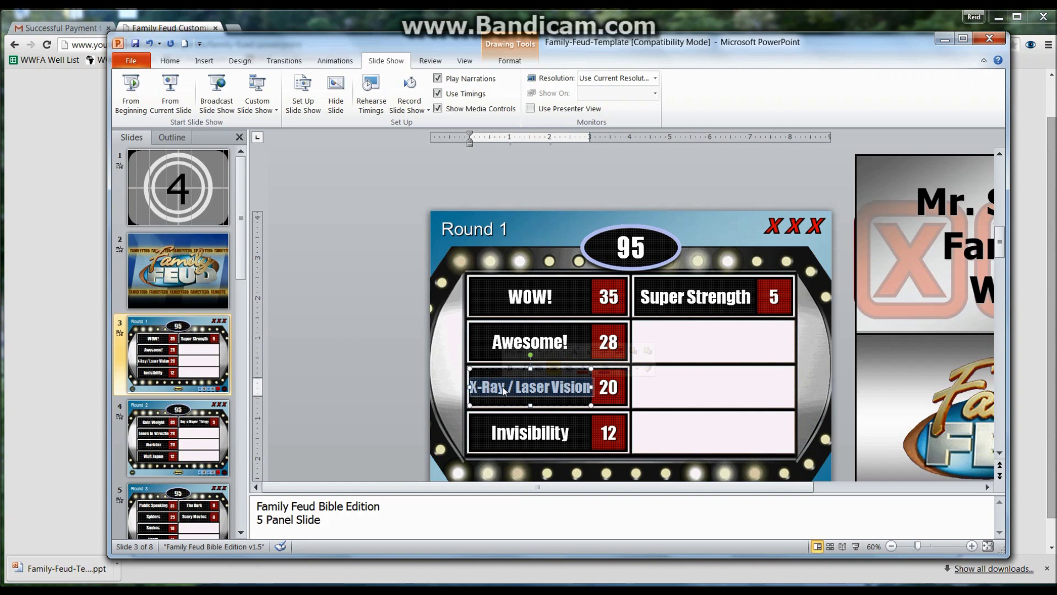
text(Super!)
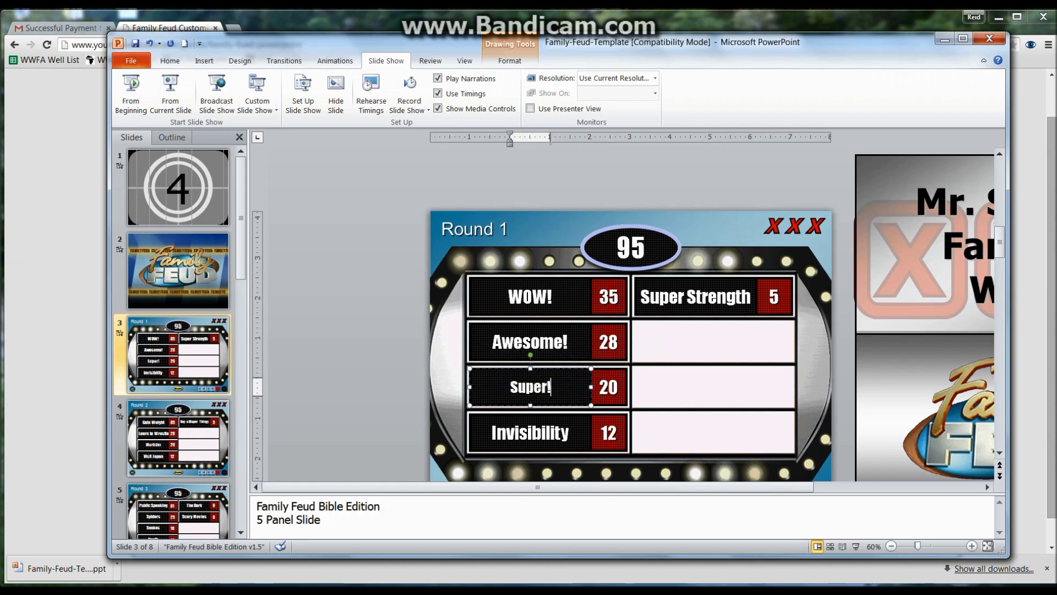
triple_click(502, 432)
text(BRO!)
Step: Change the Super Strength answer to 'Scrumpulecent', then run the slide show from the start
click(694, 295)
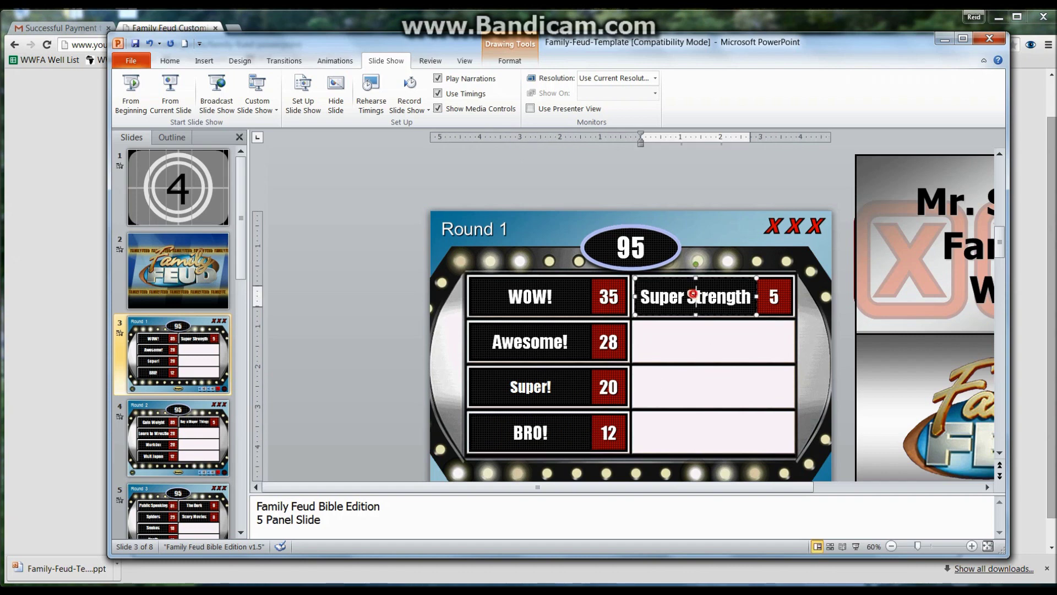
triple_click(694, 295)
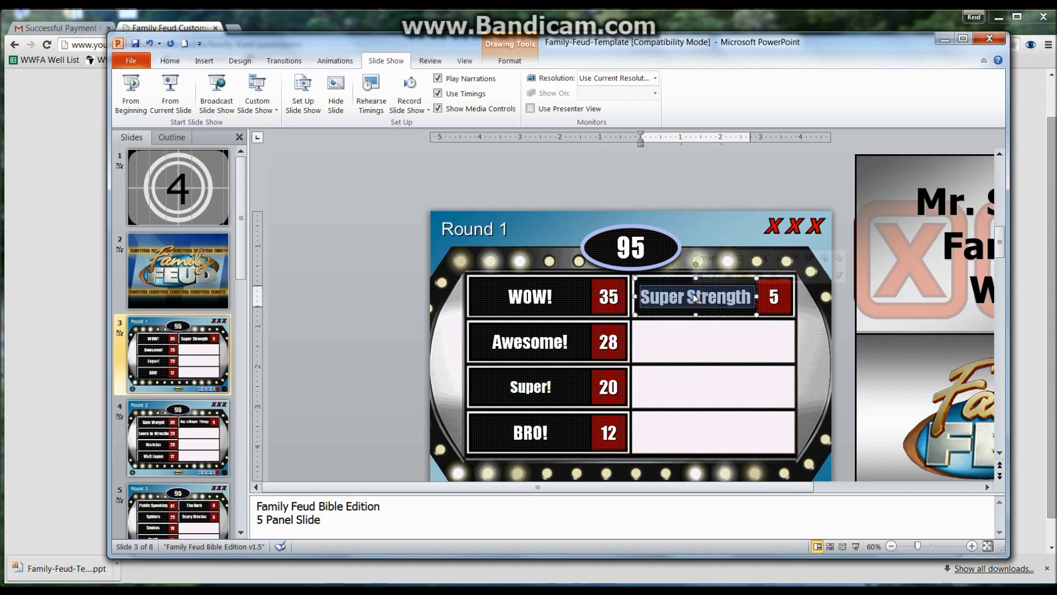
text(Scru)
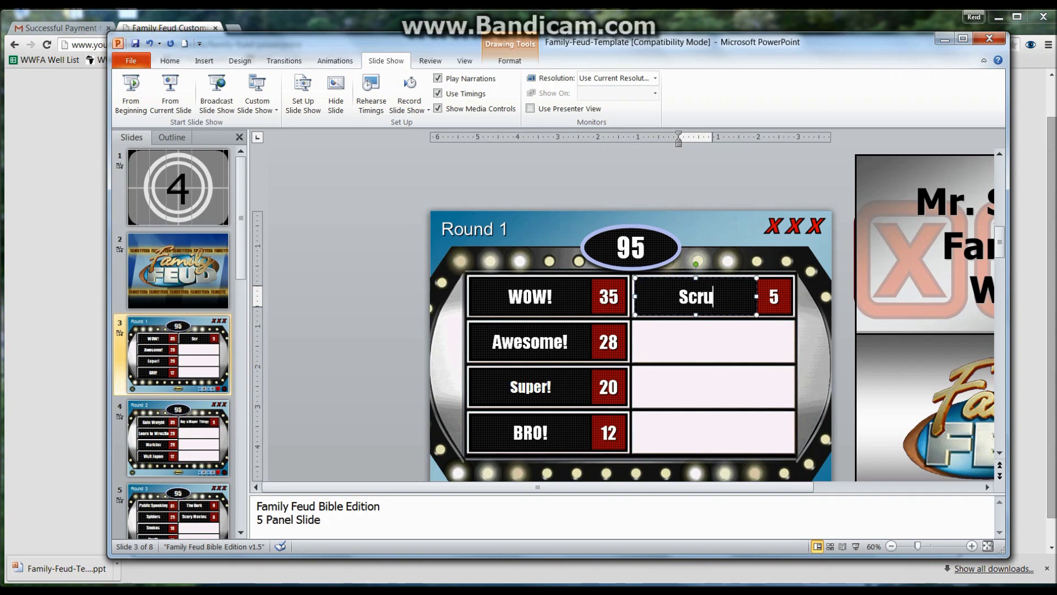
text(mpu)
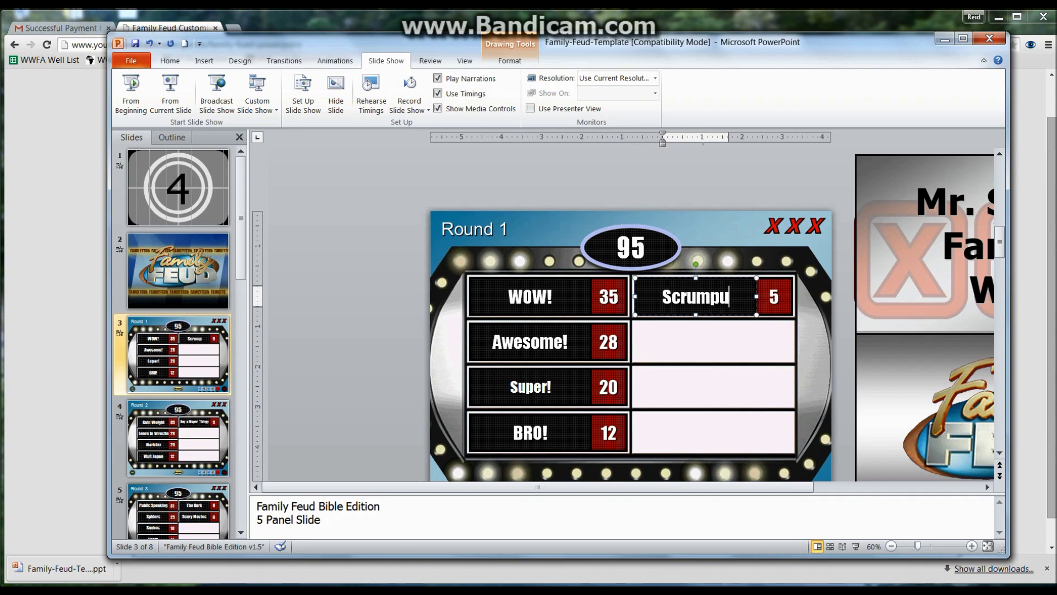
text(lecent)
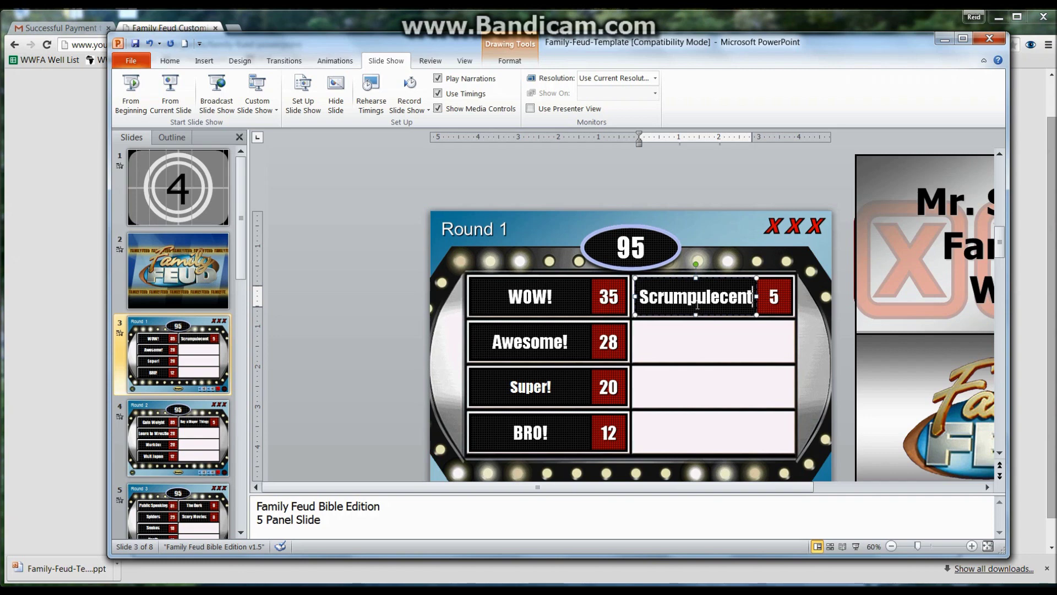
click(718, 297)
text(s)
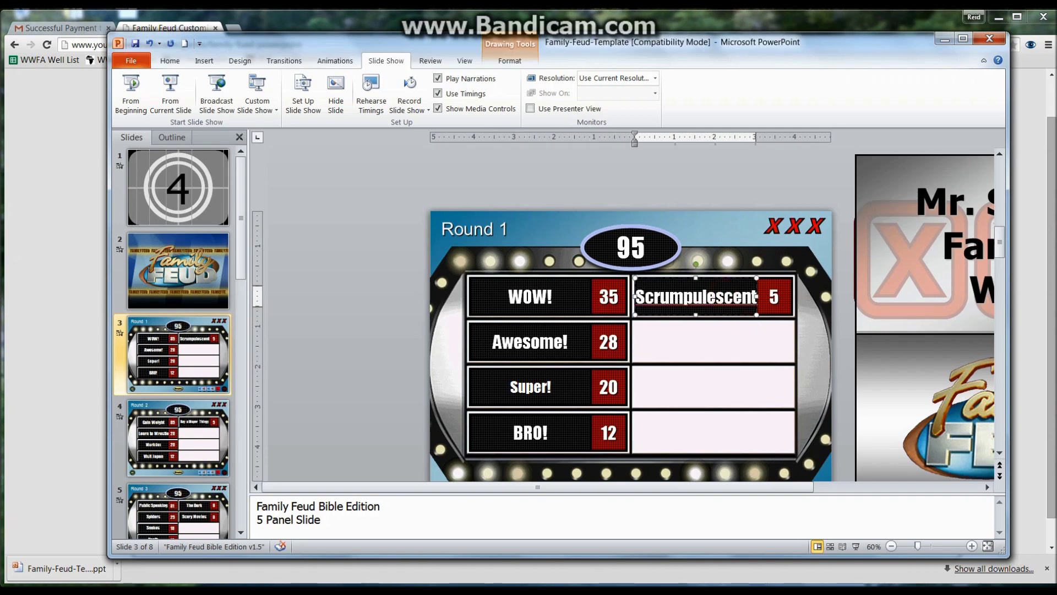
key(BackSpace)
click(392, 227)
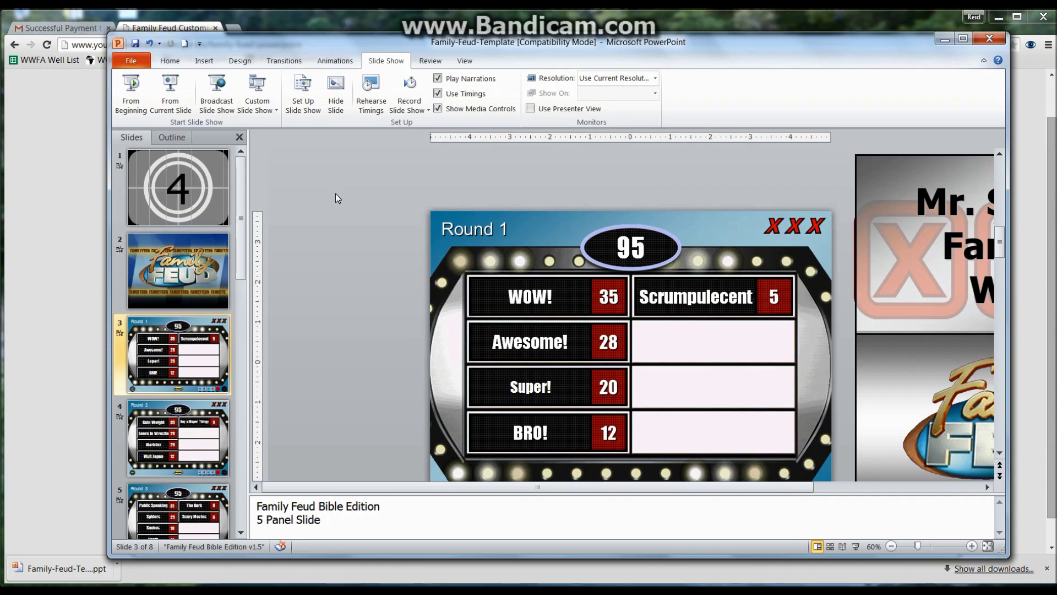
click(129, 101)
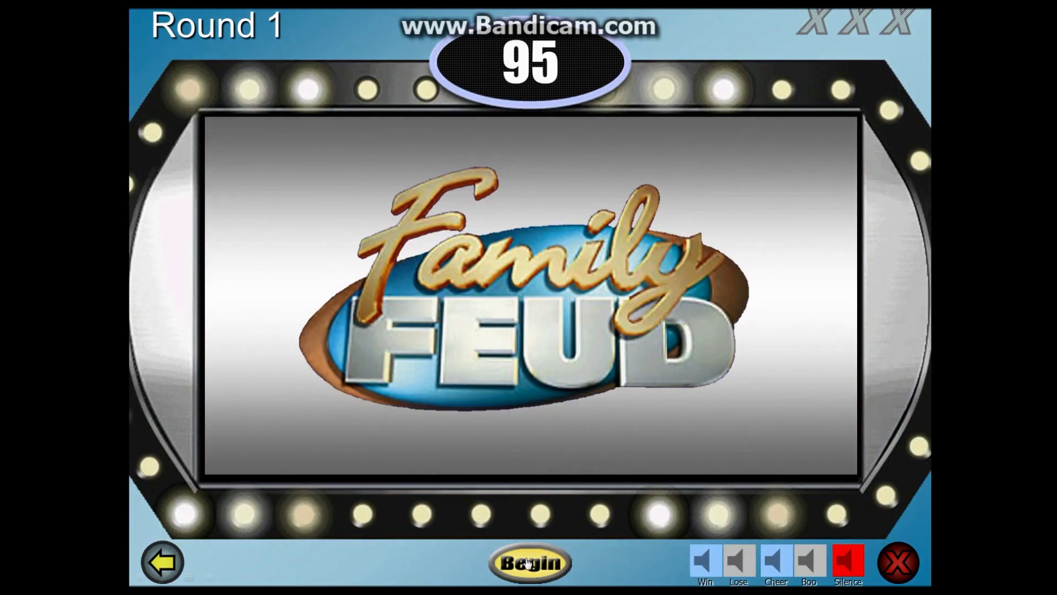
Step: Play the Round 1 board, revealing all five answers through Scrumpulecent with cheer and strike, then end the show
click(528, 561)
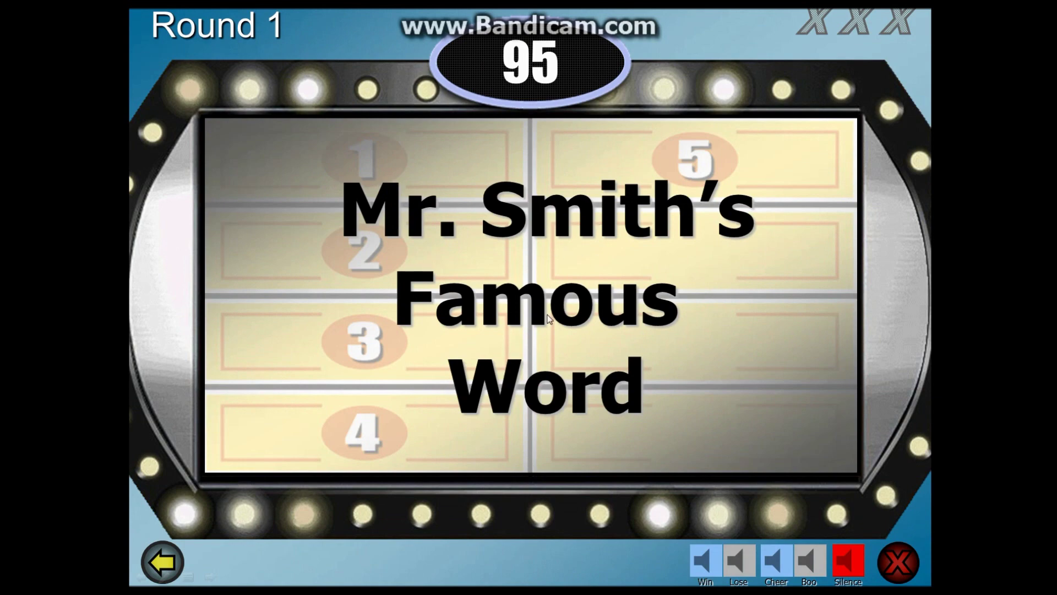
click(483, 313)
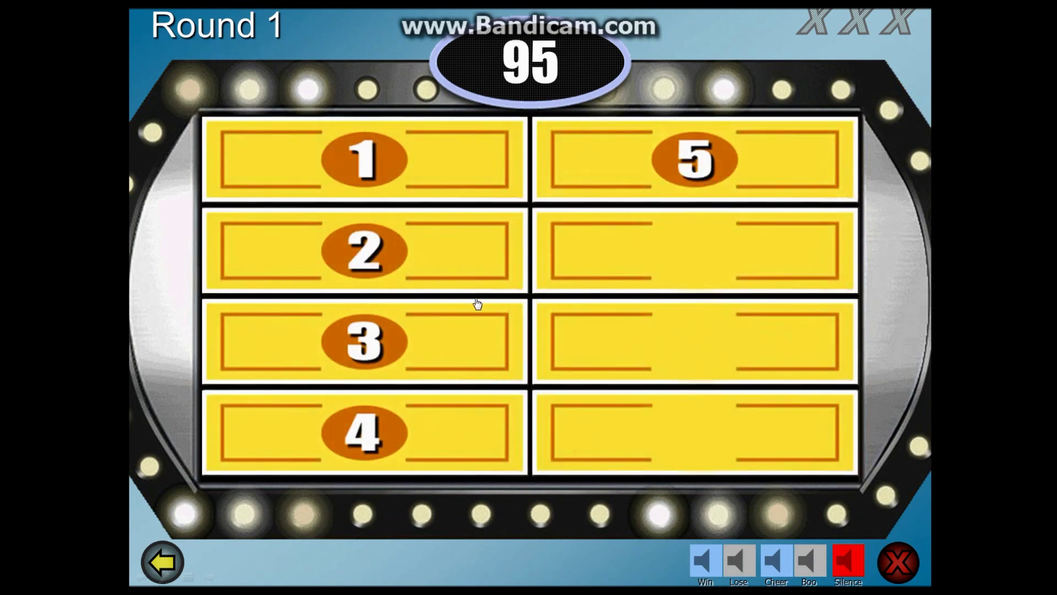
click(381, 160)
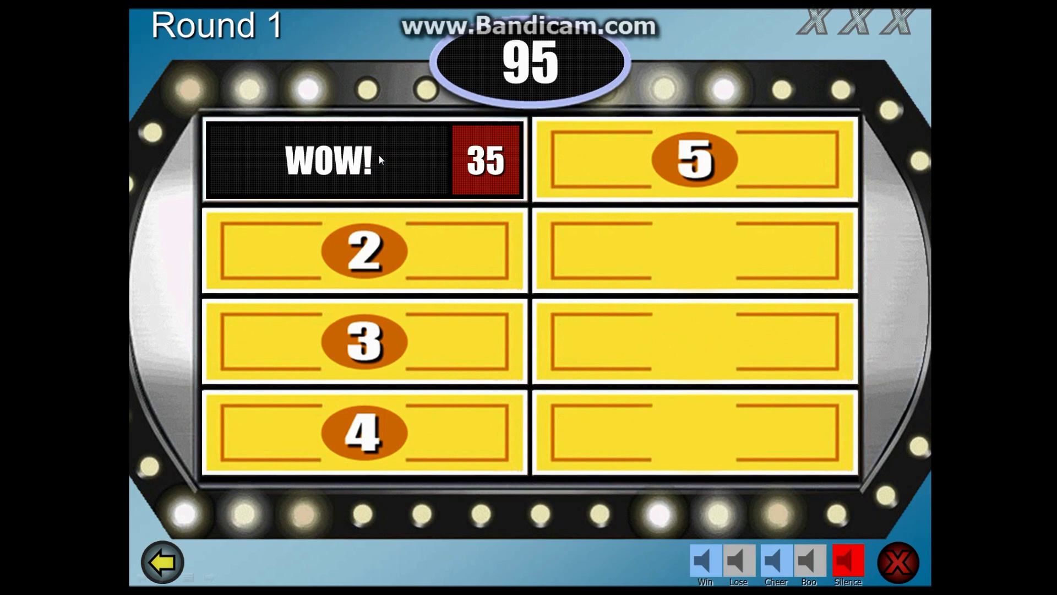
click(780, 561)
click(901, 563)
click(338, 276)
click(348, 347)
click(346, 403)
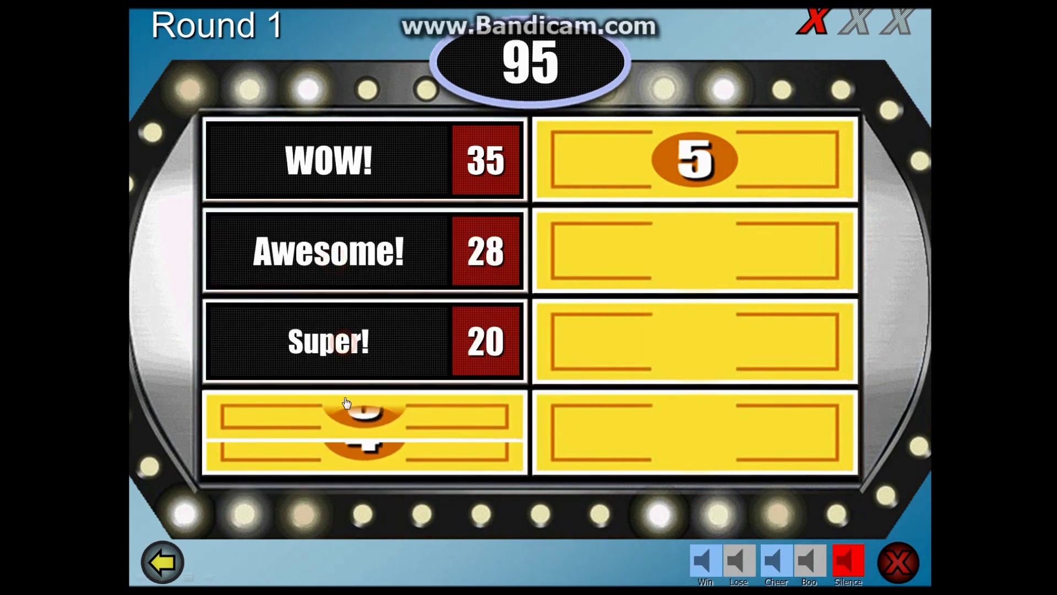
click(638, 164)
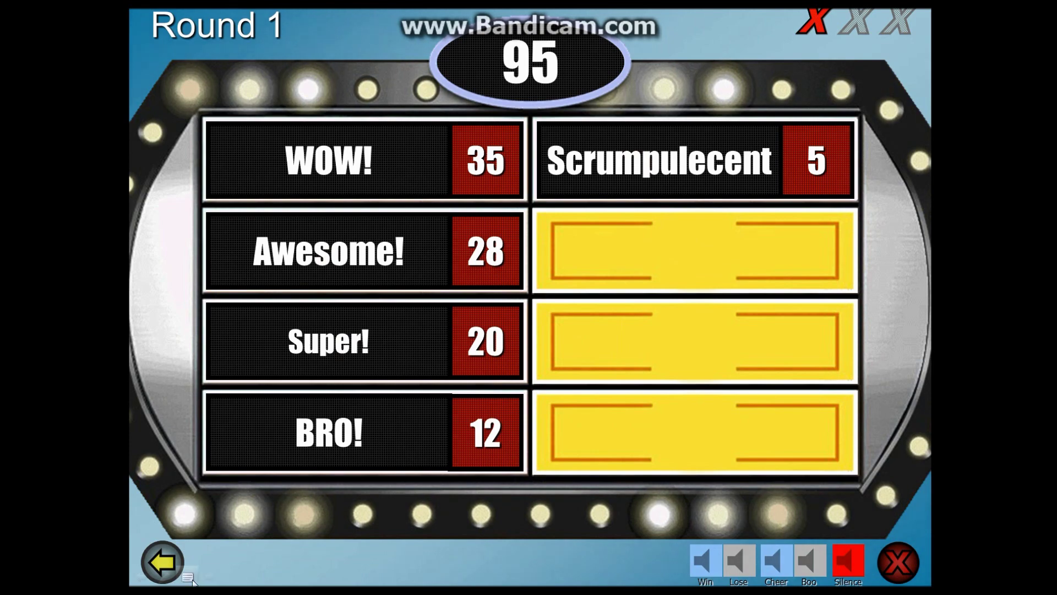
click(188, 577)
click(214, 557)
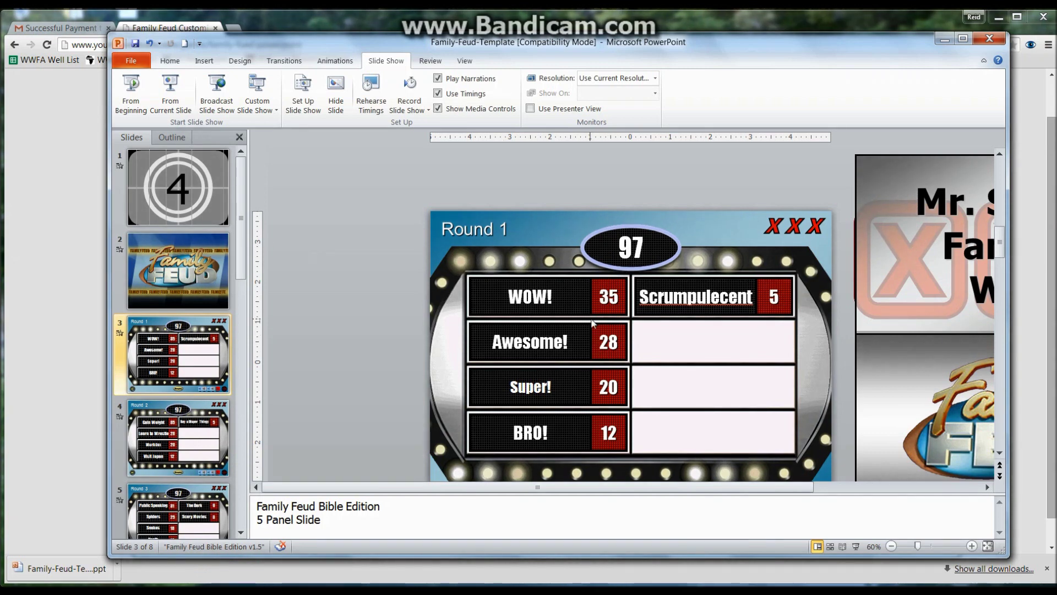
Step: Select the WOW!, Awesome!, Super! and BRO! score boxes on slide 3 in turn
click(617, 297)
click(609, 338)
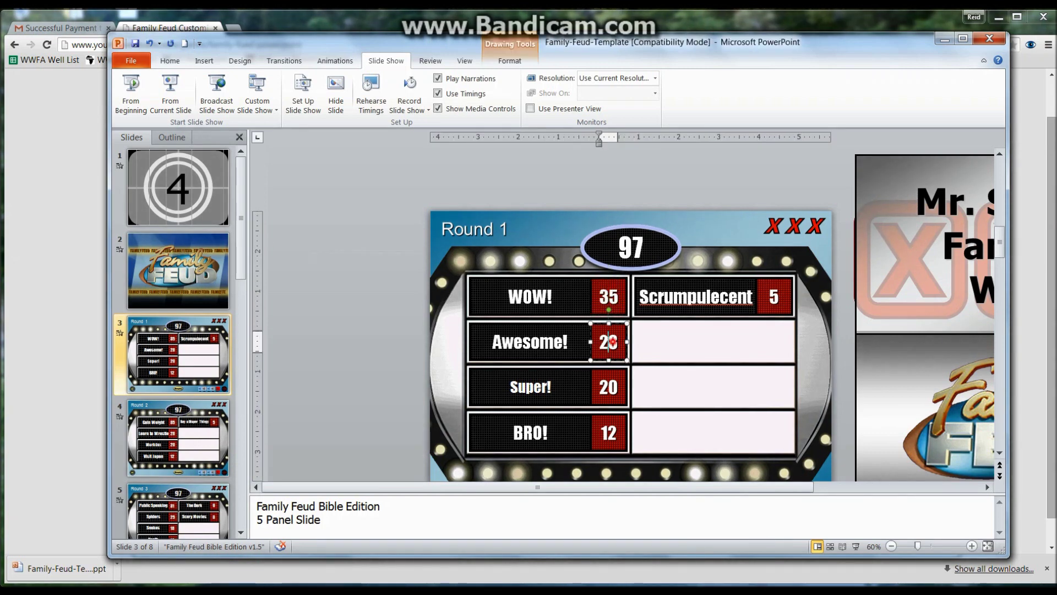
click(608, 388)
click(610, 301)
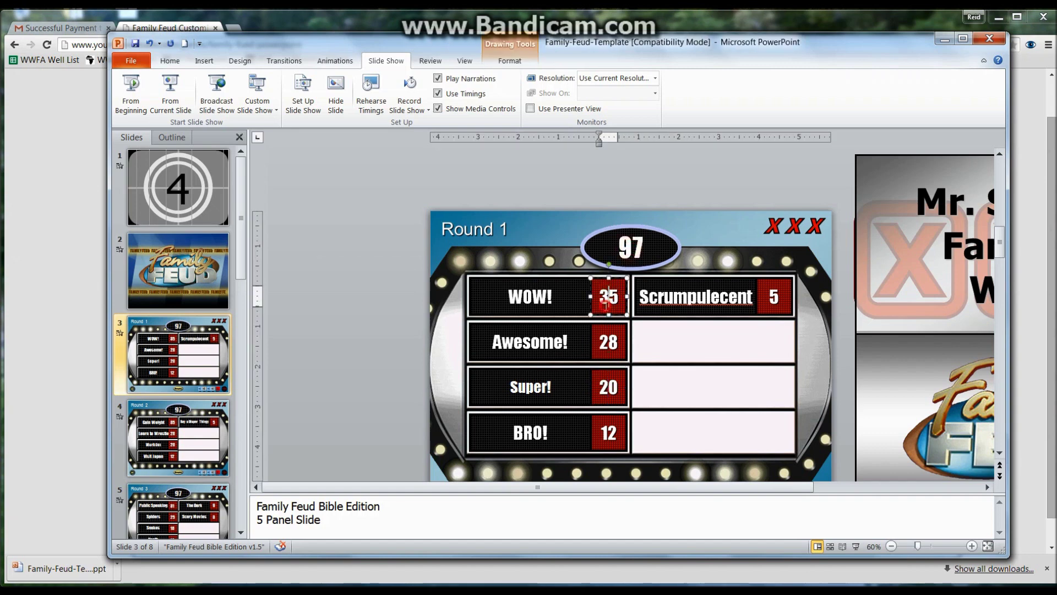
click(605, 333)
click(608, 424)
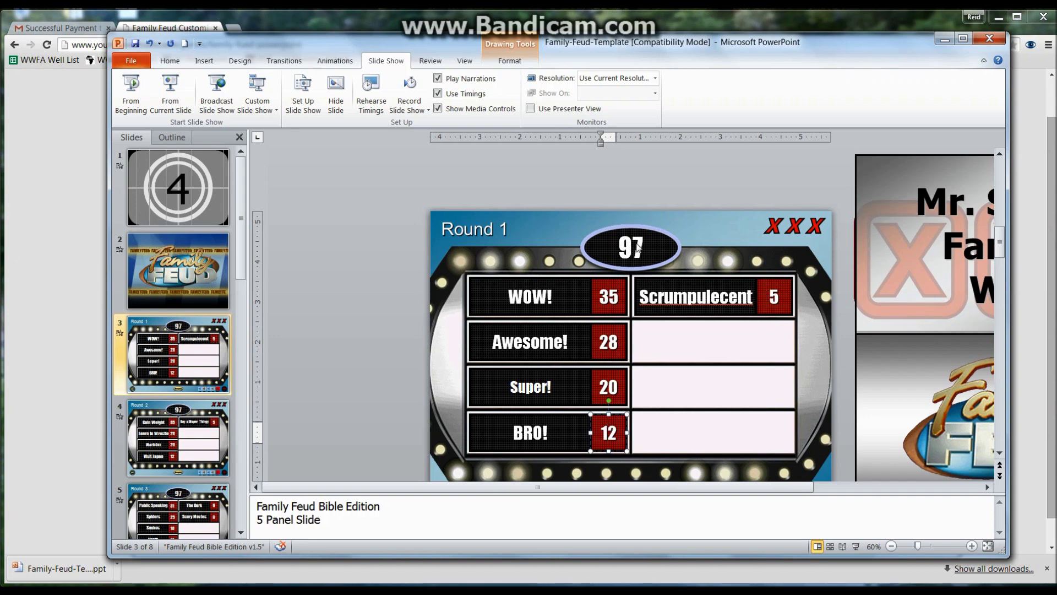
Step: Change the WOW! score from 35 to 20, Awesome! from 28 to 19 and Super! from 20 to 19
double_click(609, 296)
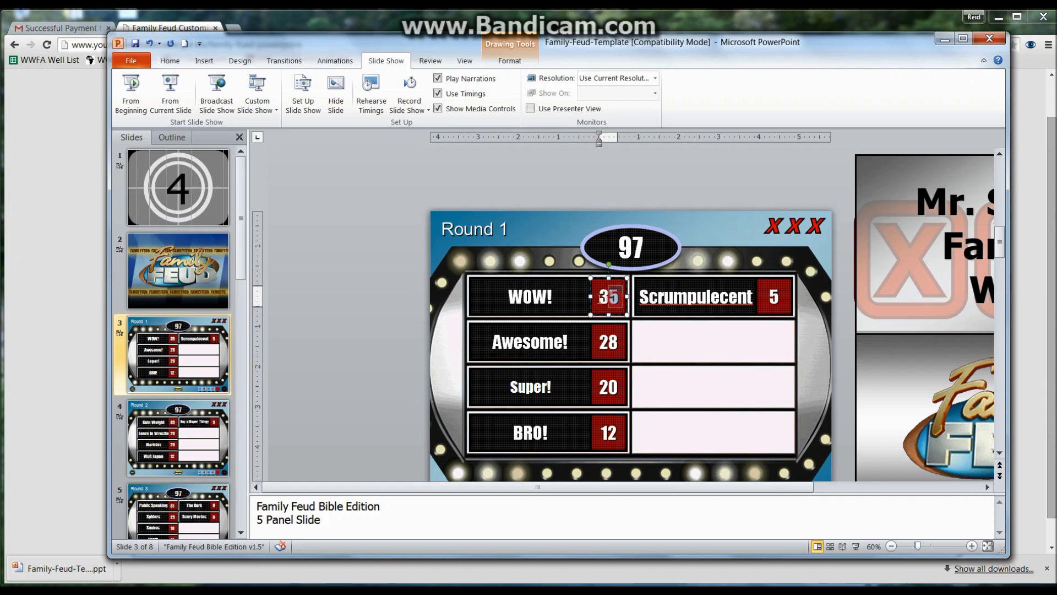
text(20)
double_click(608, 342)
text(19)
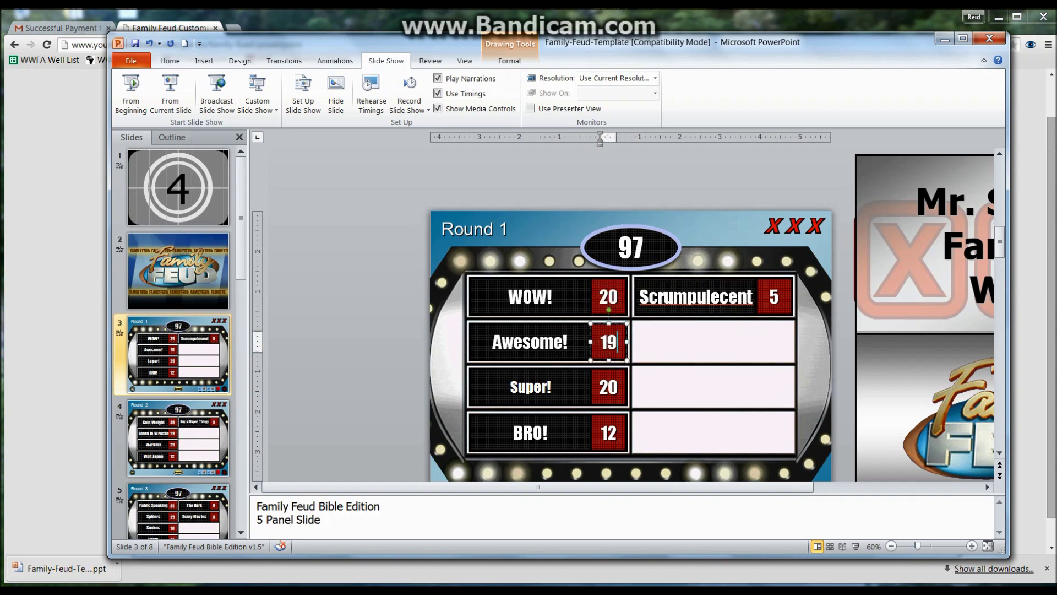
click(608, 387)
double_click(609, 390)
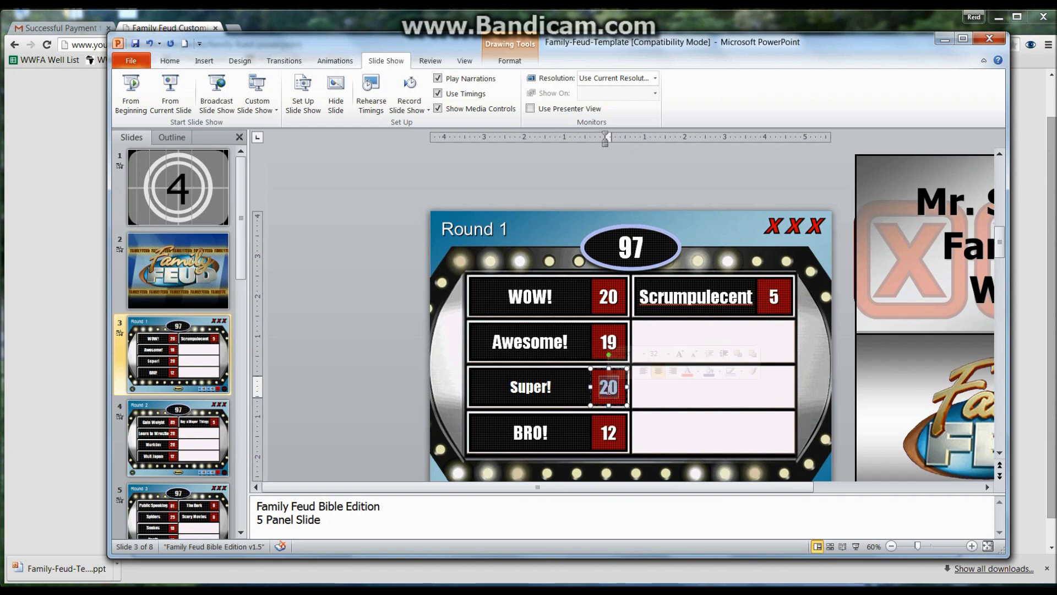
text(19)
Step: Change the BRO! score from 12 to 19 and Scrumpulecent from 5 to 18, then deselect the boxes
double_click(608, 434)
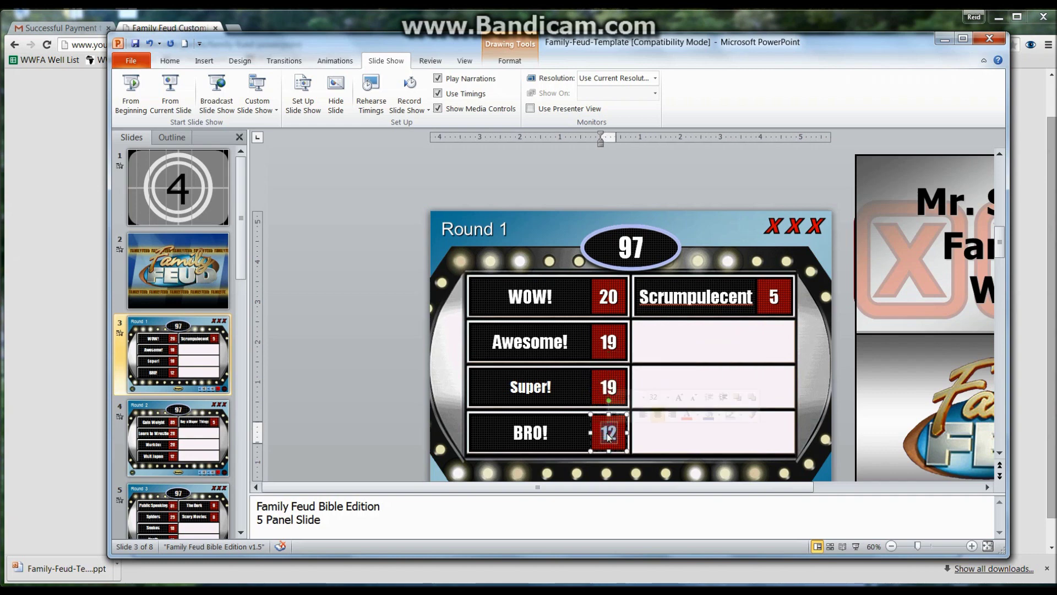
text(19)
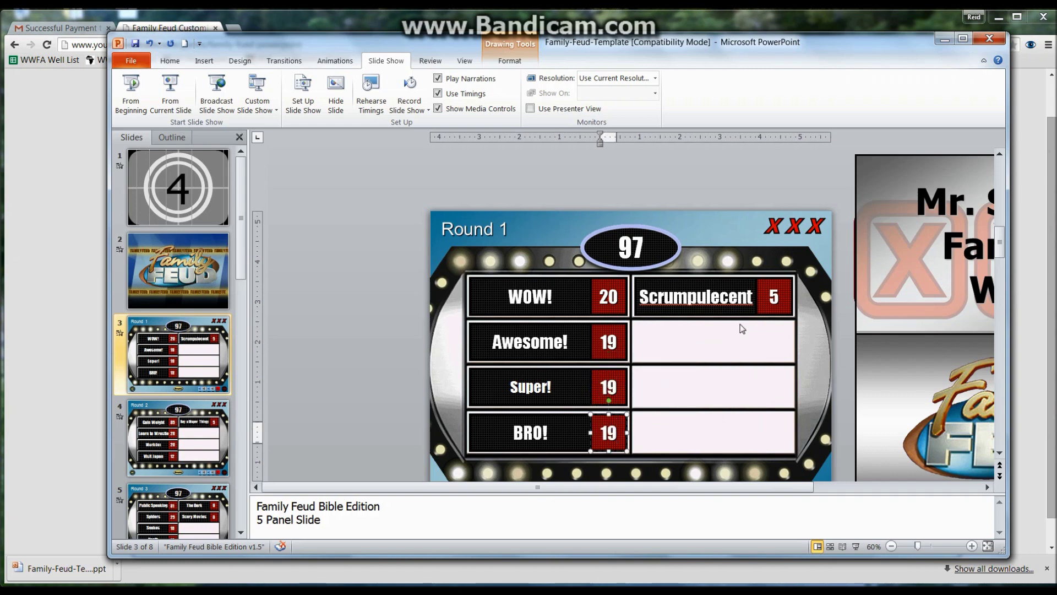
click(770, 296)
double_click(774, 297)
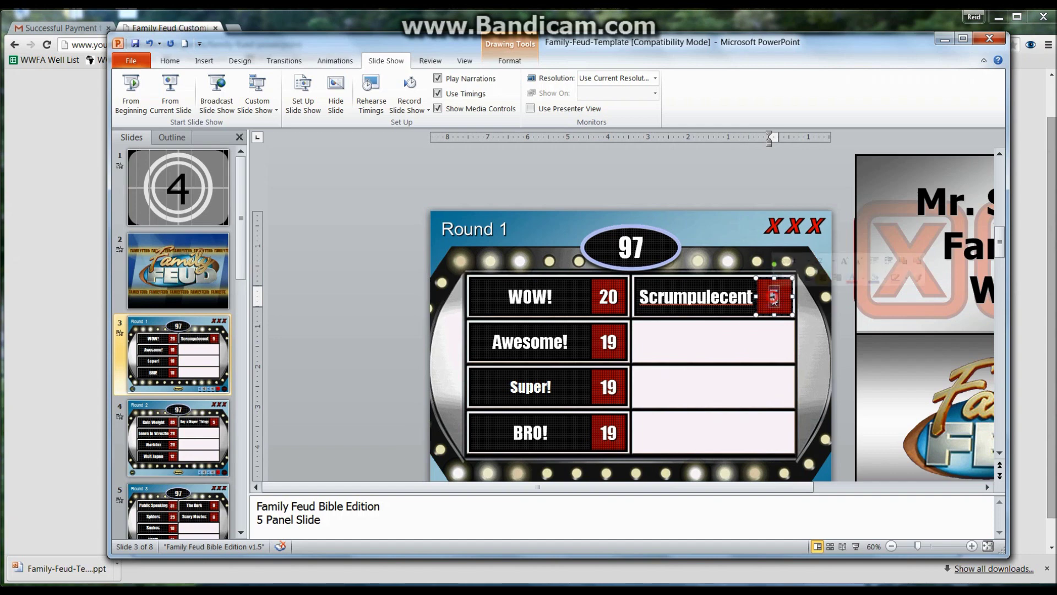
text(18)
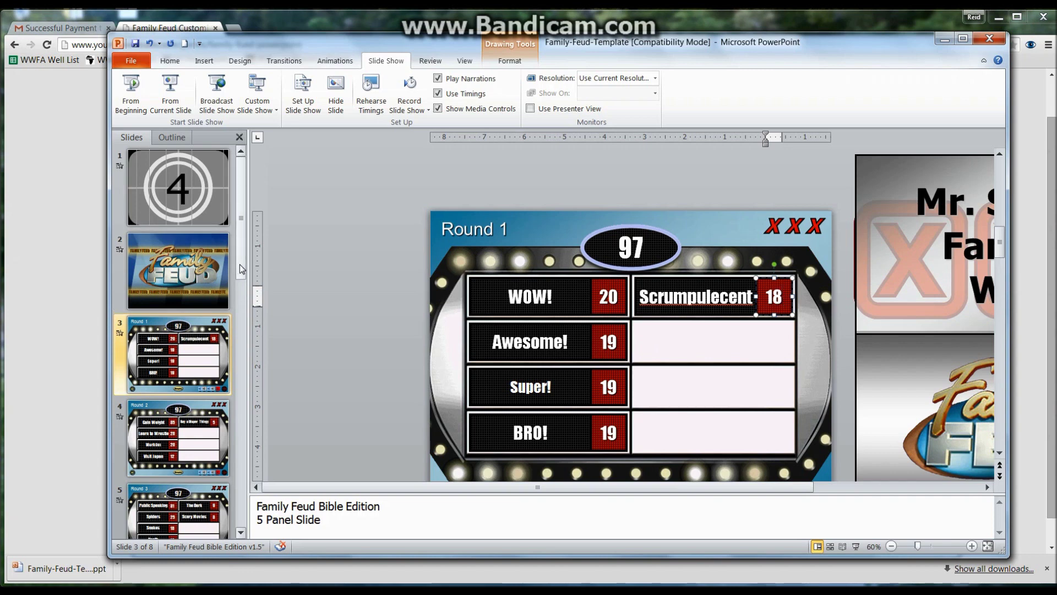
click(692, 352)
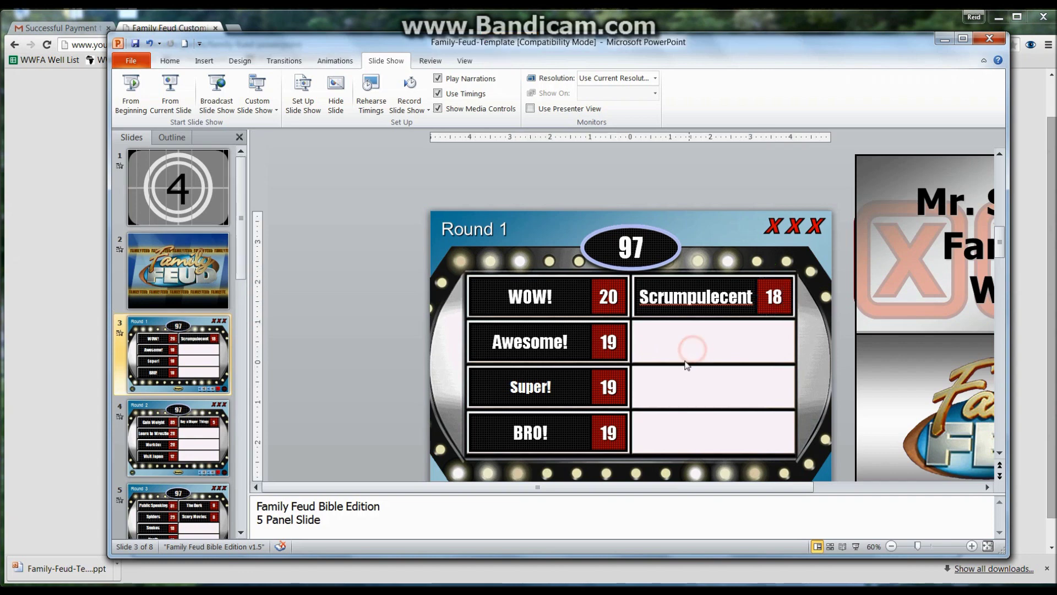
click(699, 338)
click(696, 384)
click(683, 429)
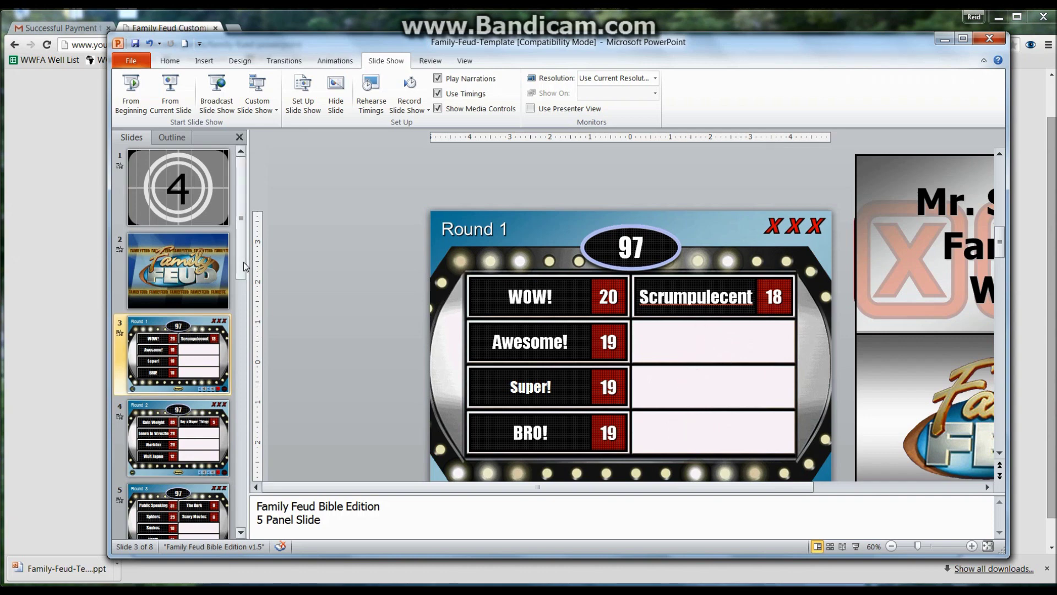
Step: Scroll the Slides pane to view the Round 4, Round 6 and Round 5 boards, then select Round 4
drag(243, 262, 245, 367)
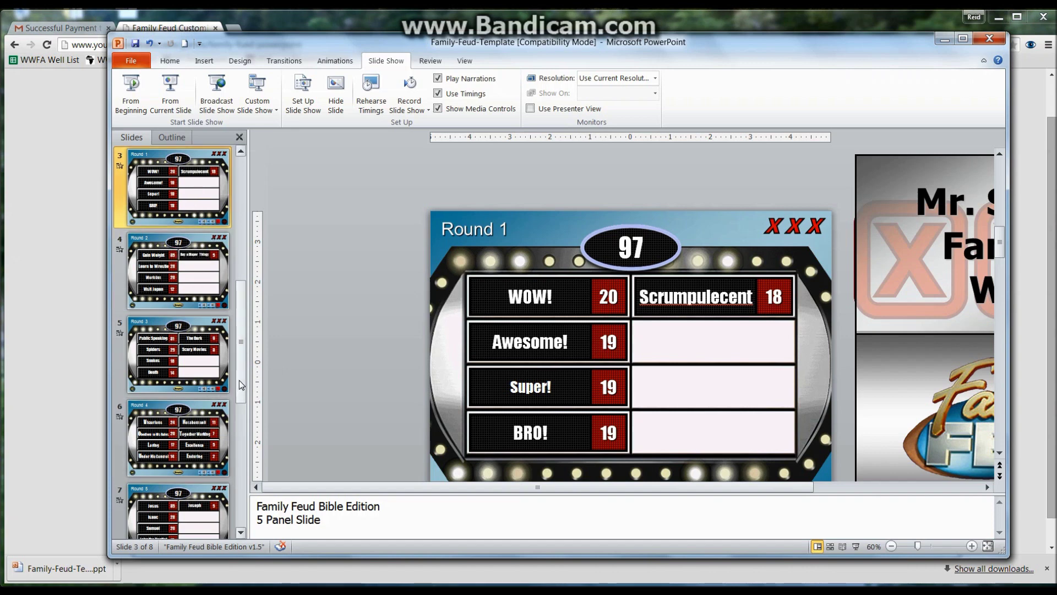
click(241, 491)
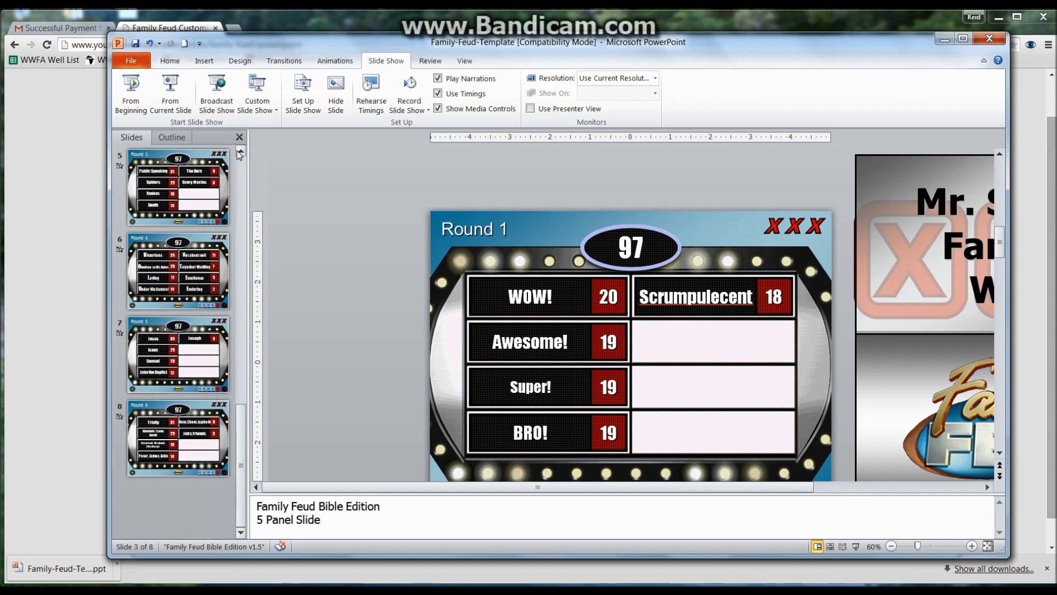
click(196, 288)
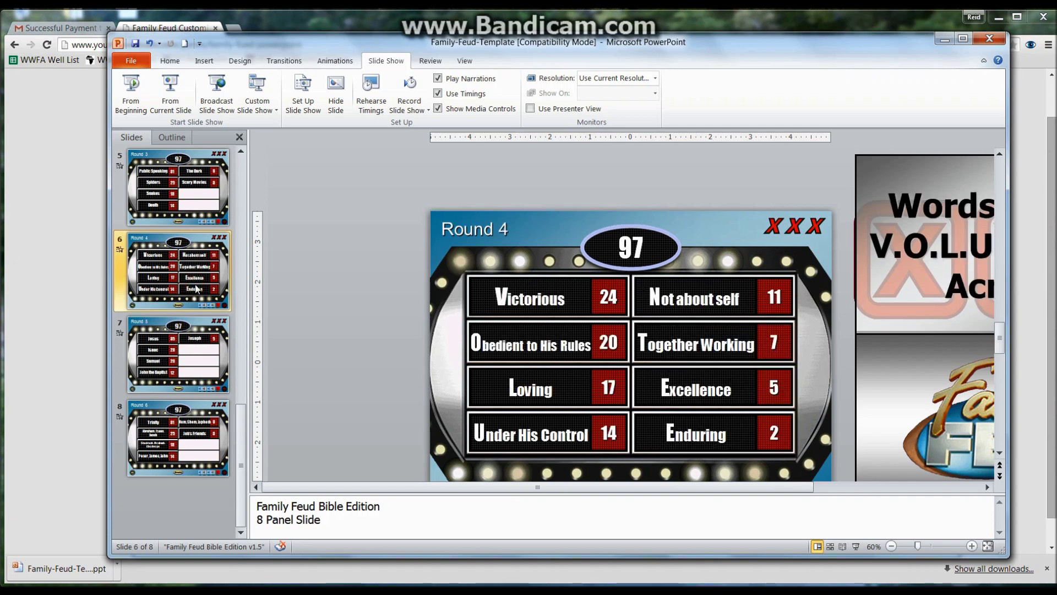
click(192, 433)
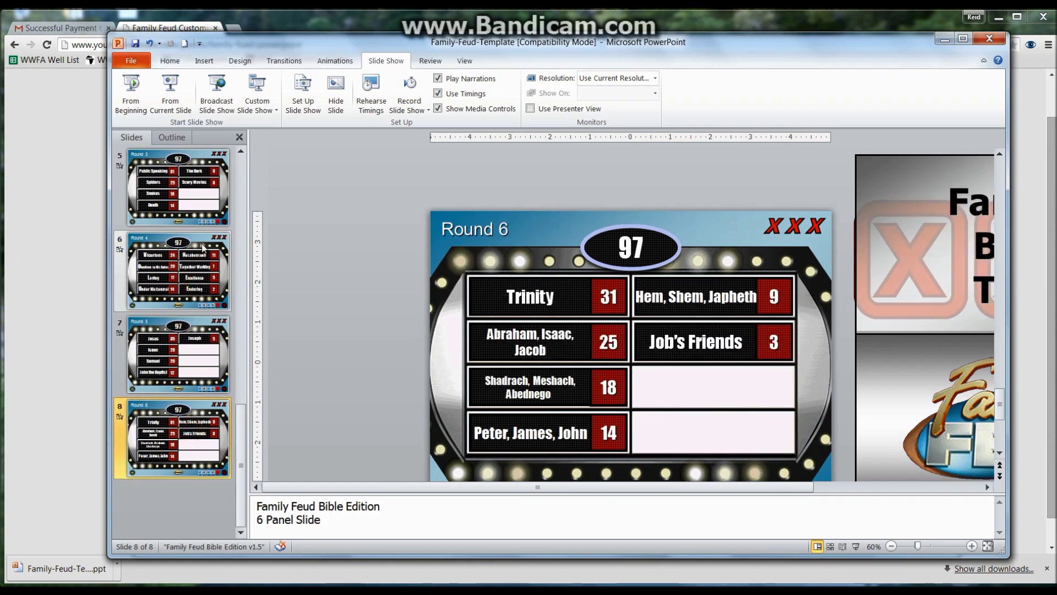
click(208, 353)
drag(241, 425, 244, 463)
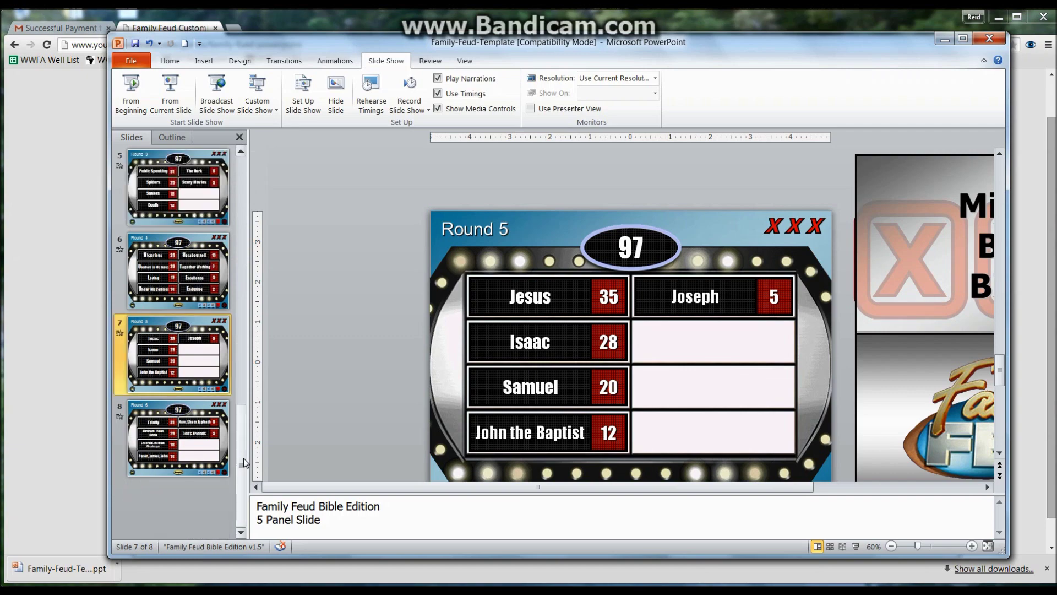
click(185, 270)
Step: Duplicate the Round 4 slide and move the copy to position 3
right_click(186, 272)
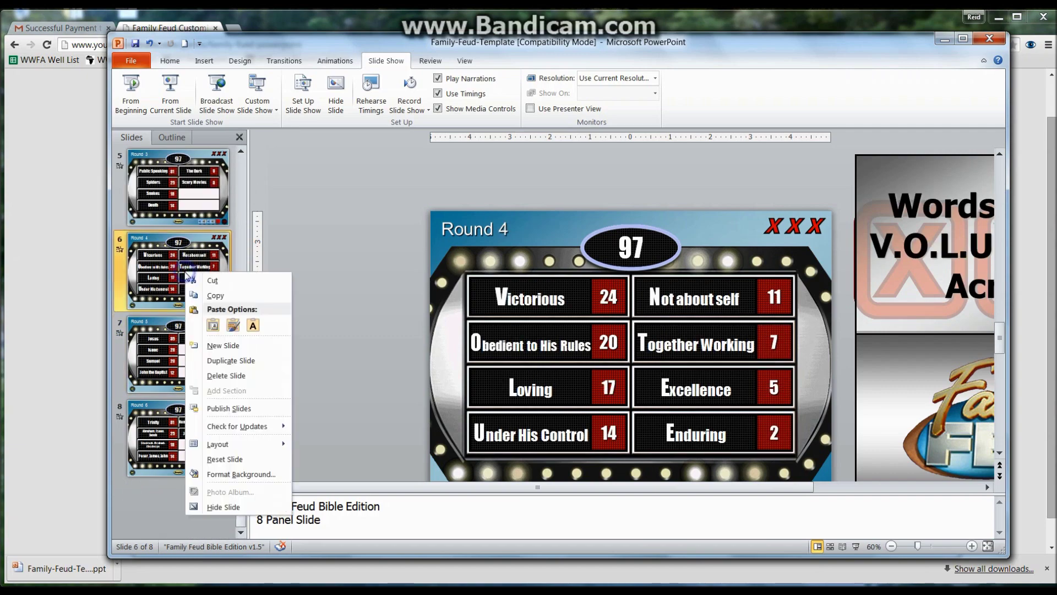
click(220, 360)
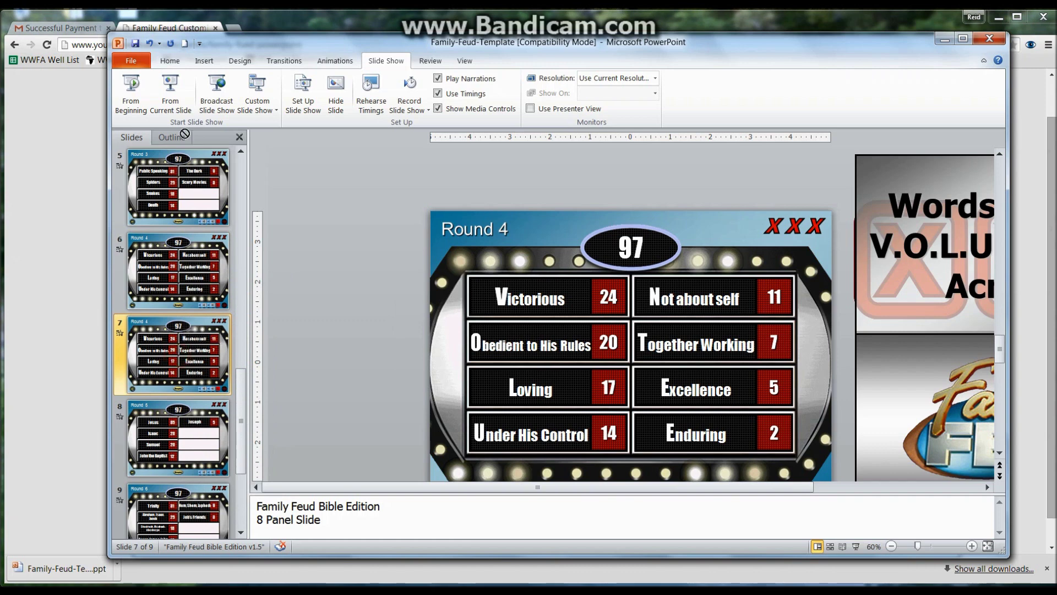
scroll(188, 154, up, 5)
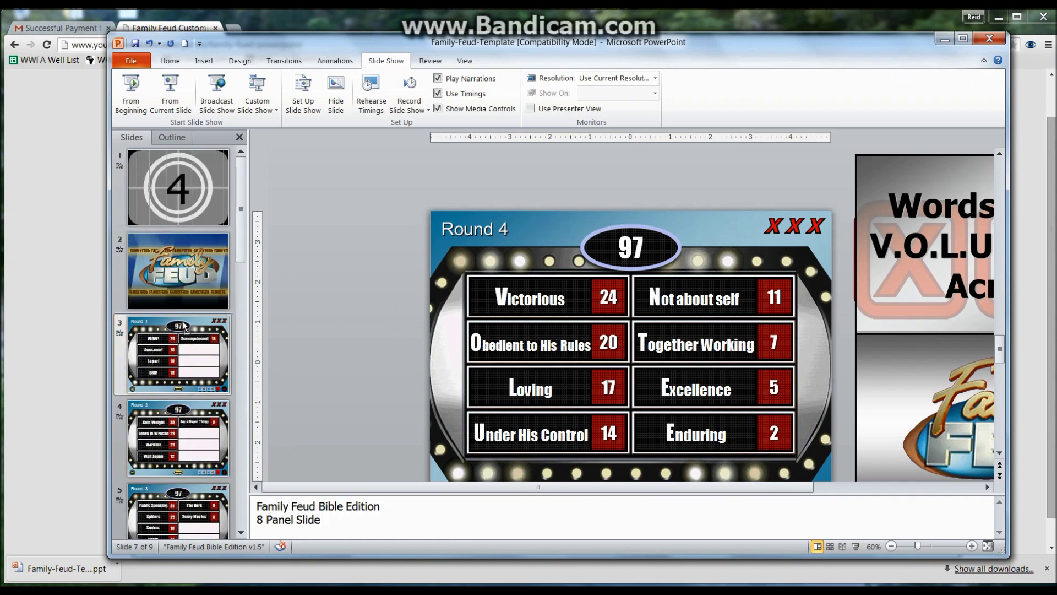
drag(183, 323, 182, 319)
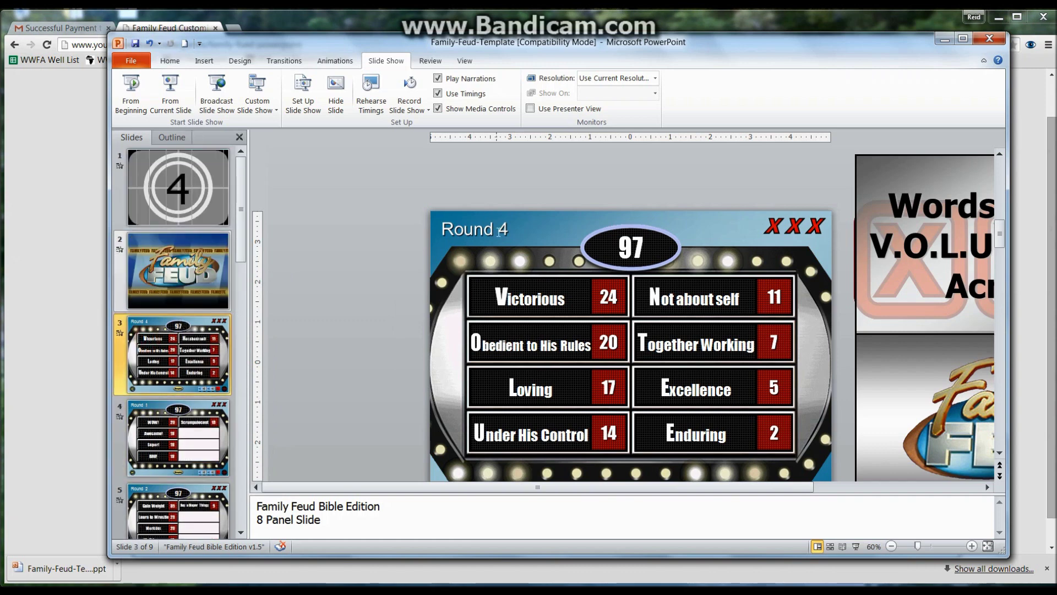
Step: Retitle the copy to Round 1 and remove the old WOW! Round 1 slide
drag(496, 230, 523, 232)
text(1)
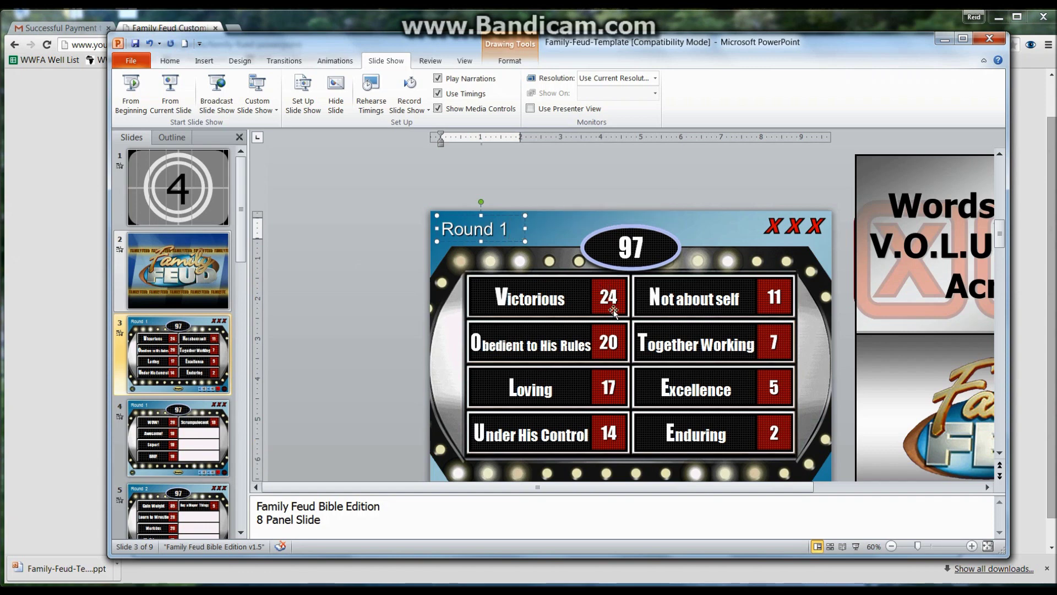
click(452, 280)
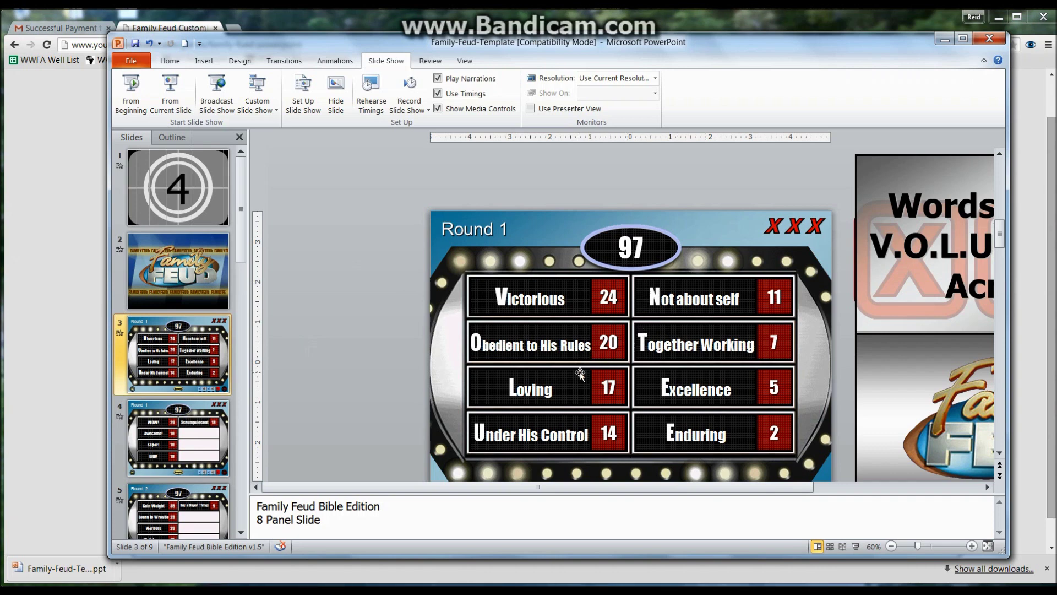
click(186, 410)
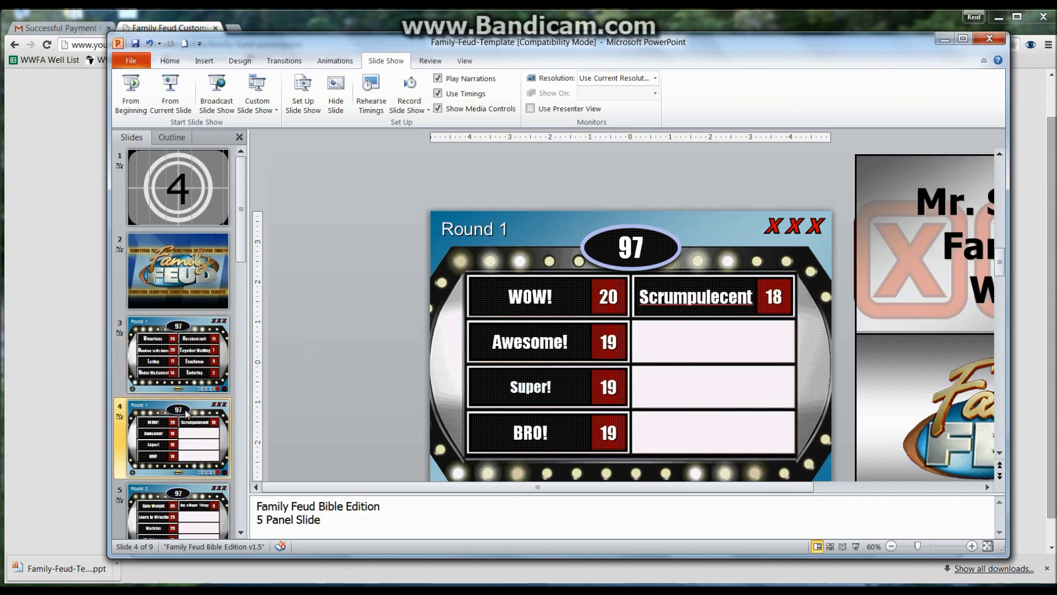
key(ctrl+z)
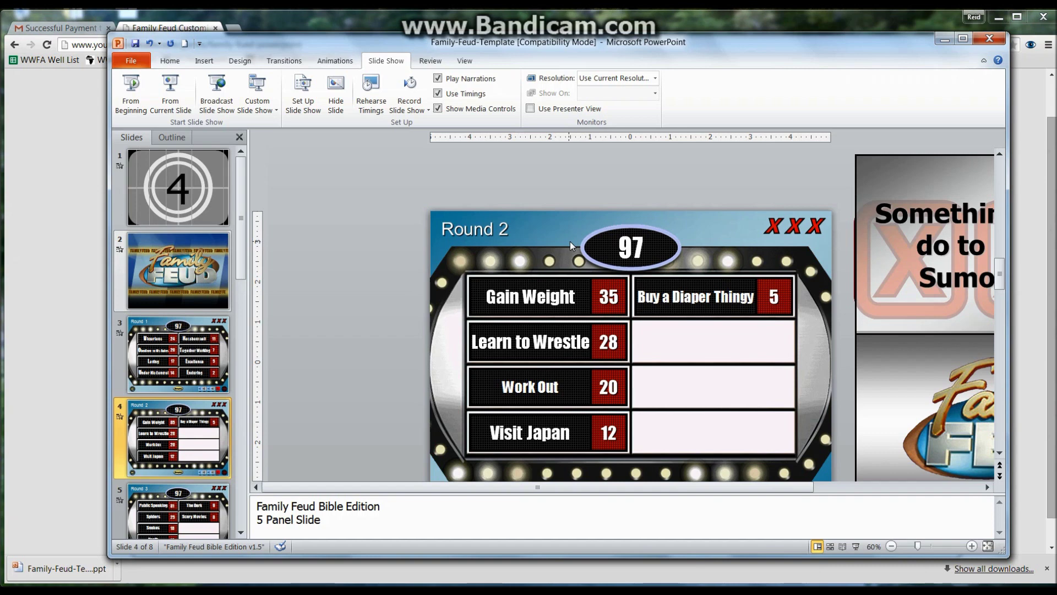
drag(888, 49, 892, 45)
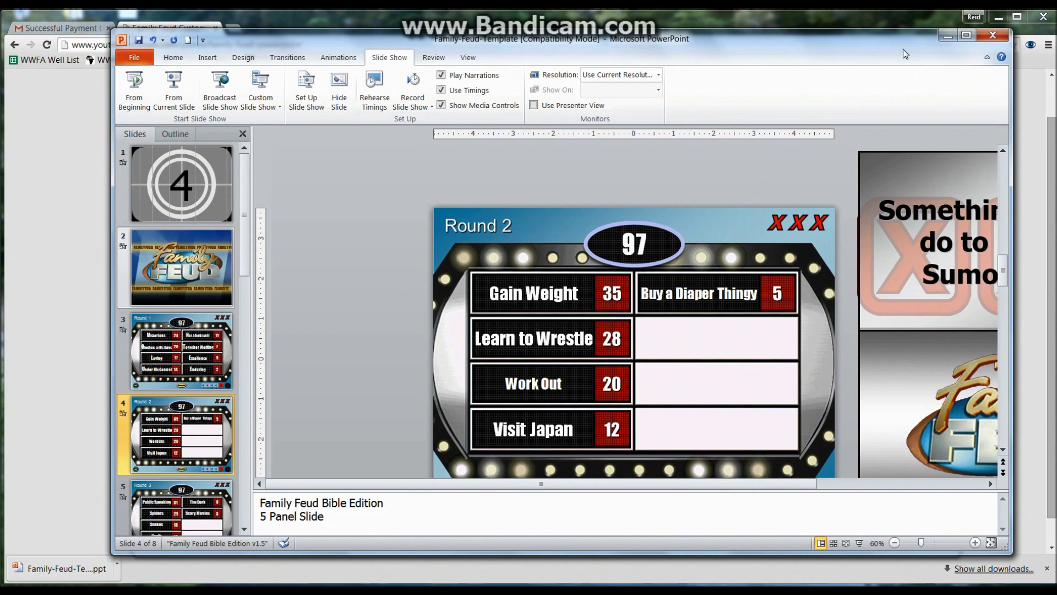